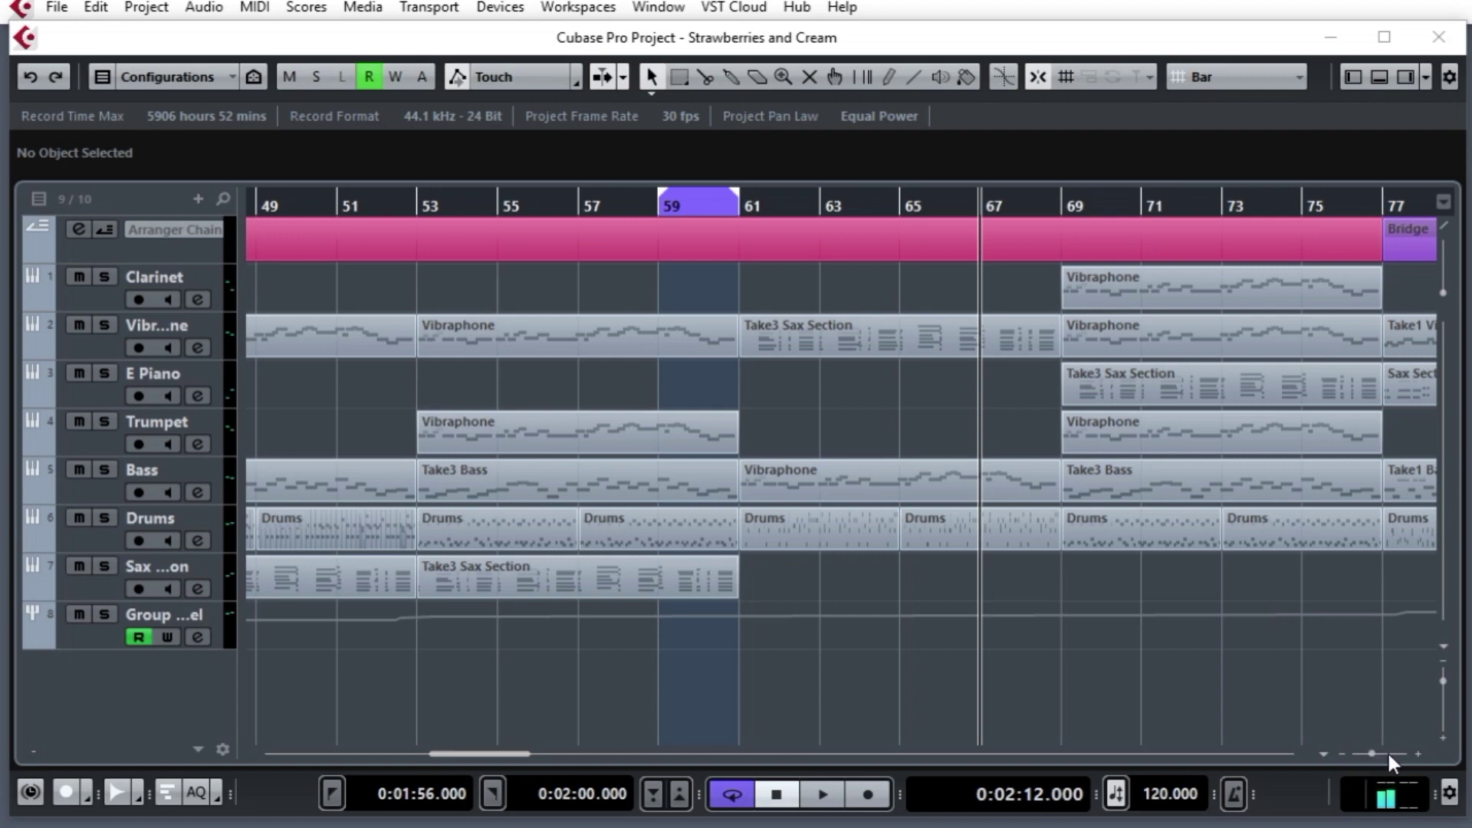
Adjust the horizontal zoom with the slider, its zoom steps, then G and H to frame bars 43–89
left_click_drag(1369, 752, 1364, 750)
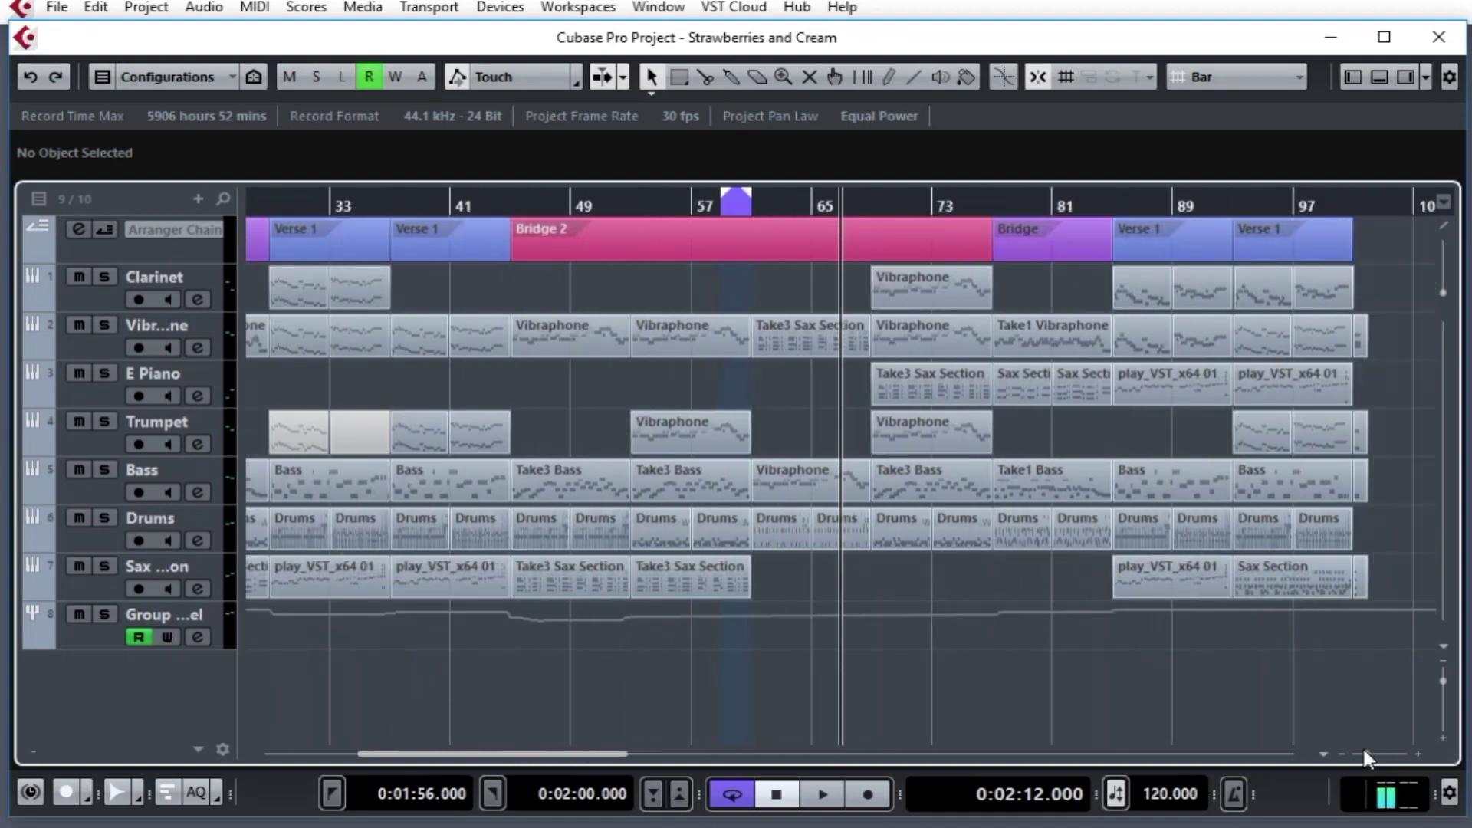
left_click(1418, 754)
left_click(1418, 753)
left_click(1418, 753)
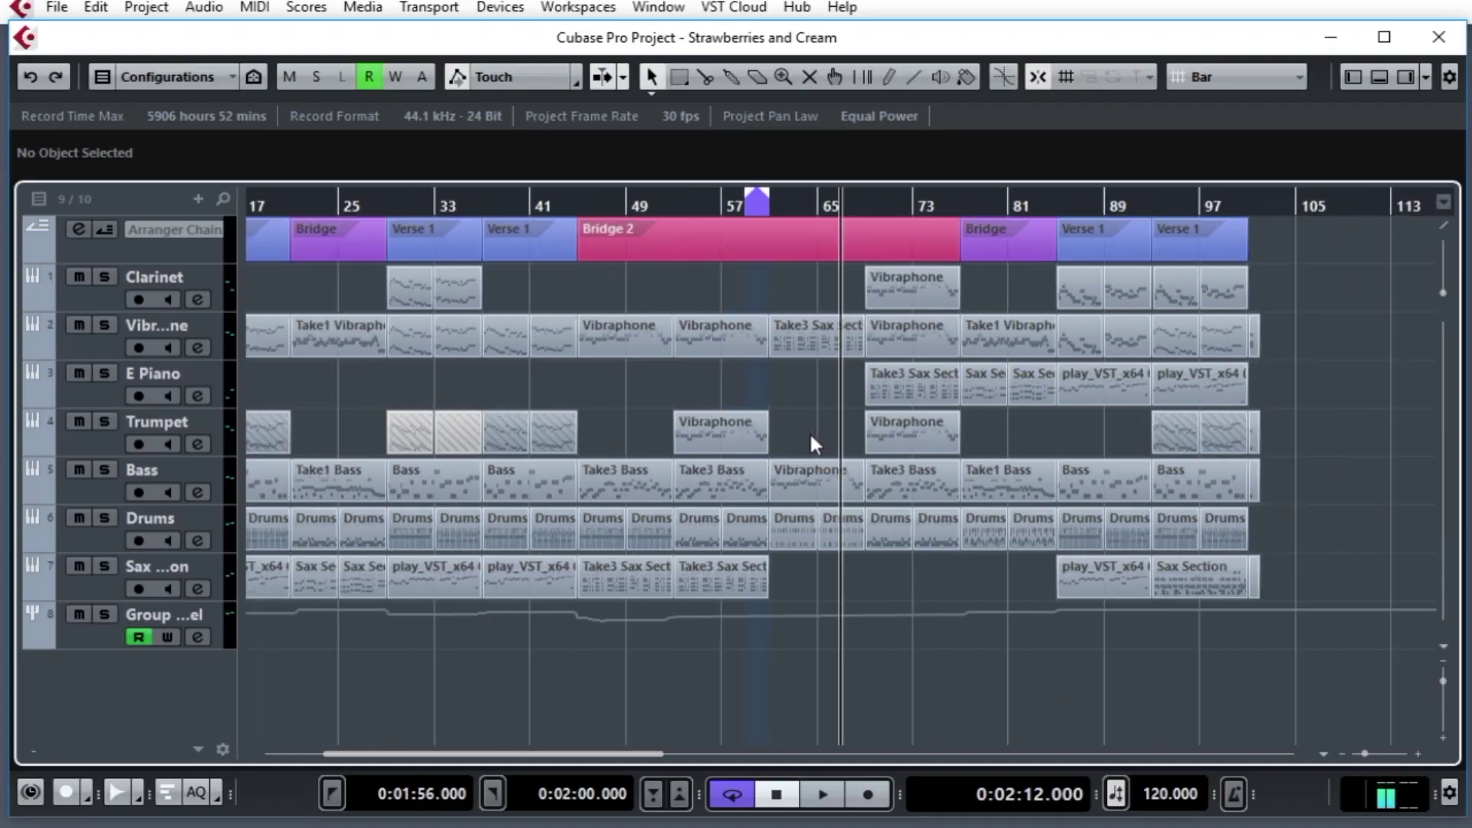
key("g")
key("g")
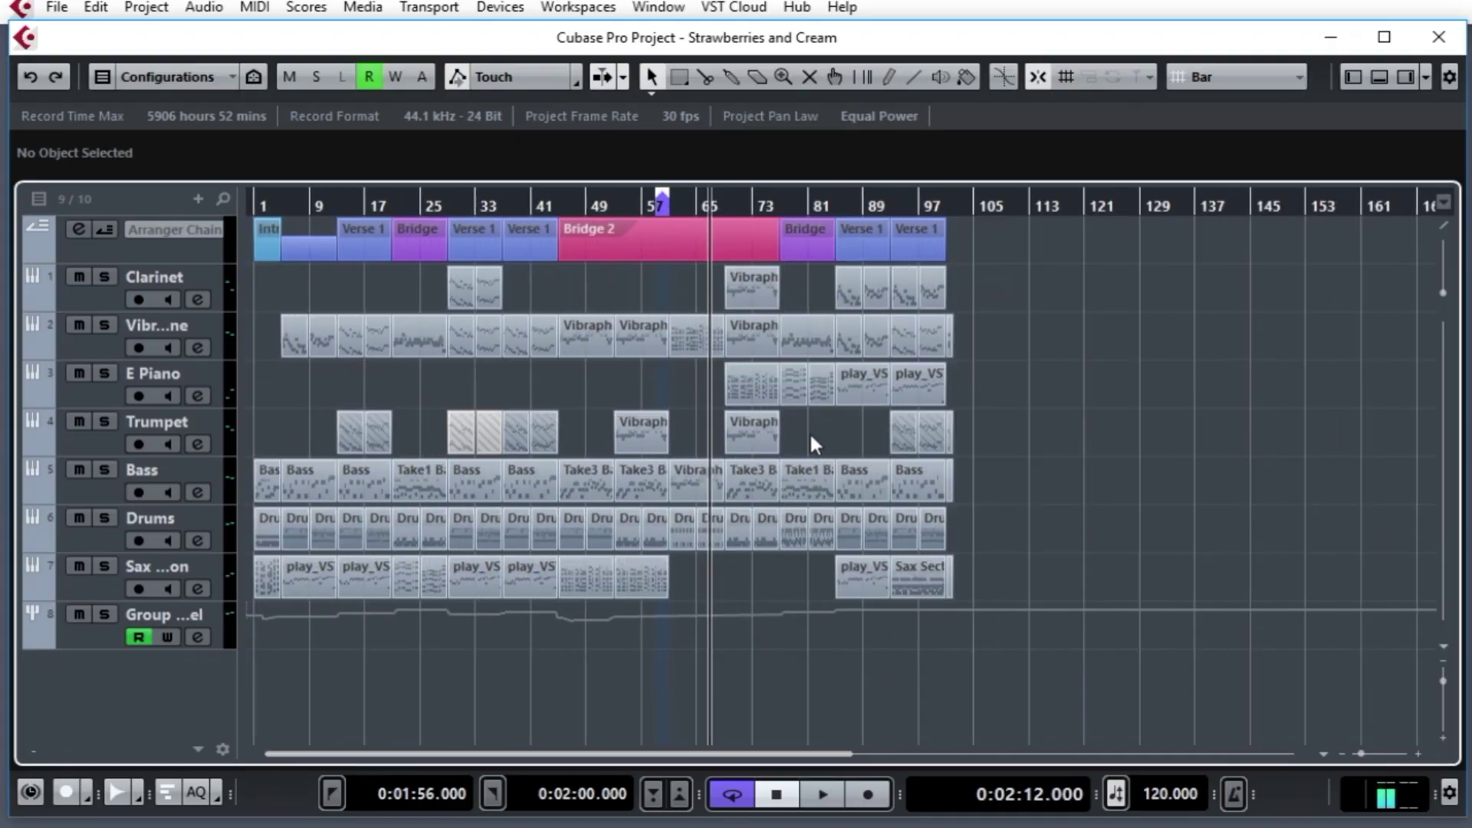
key("h")
key("h")
key("h")
key("h")
key("h")
key("h")
key("h")
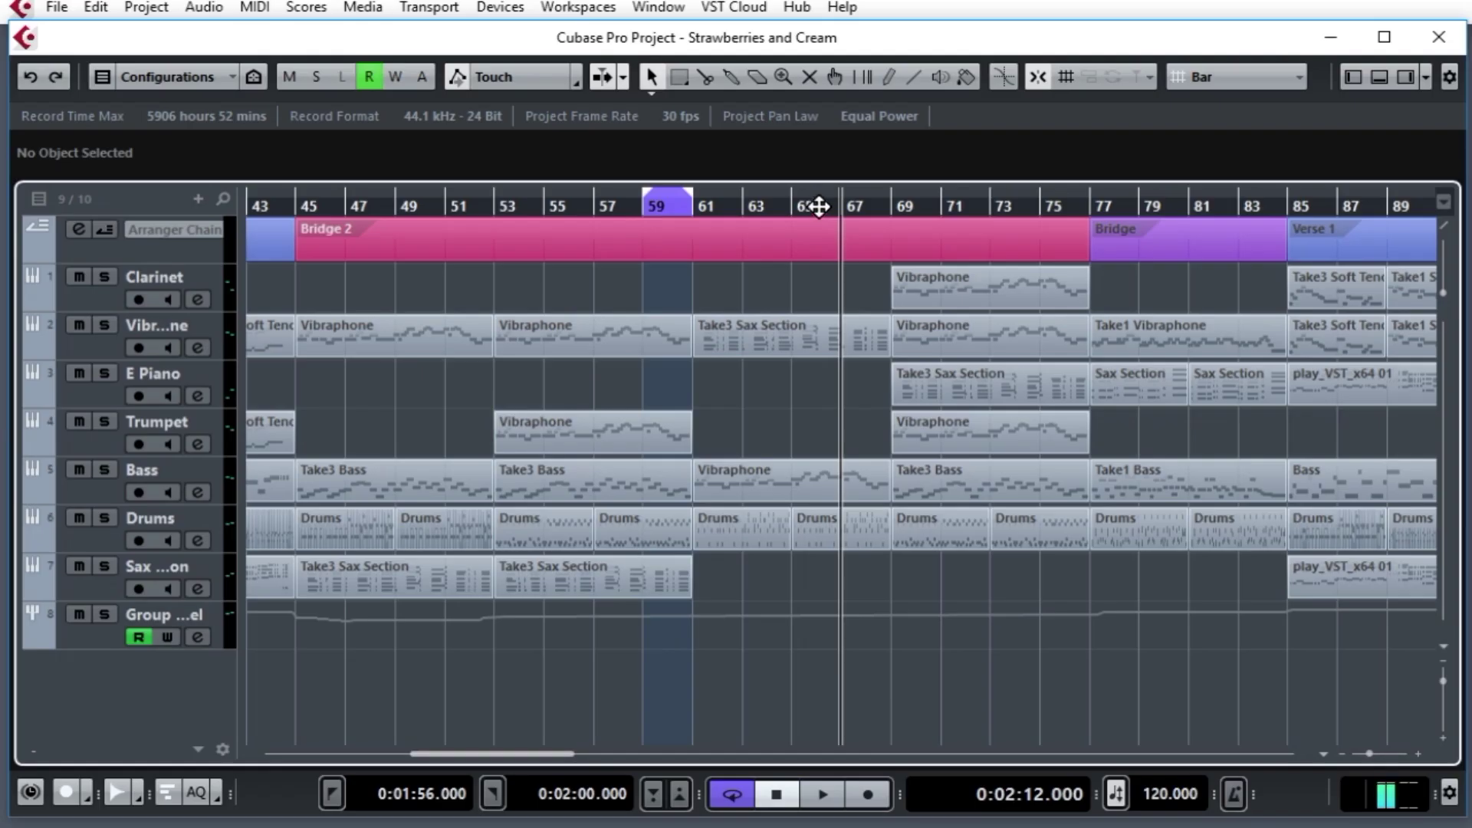
Place the playhead at bar 66 (0:02:10.000) and widen the view to bars 33–105
left_click(819, 206)
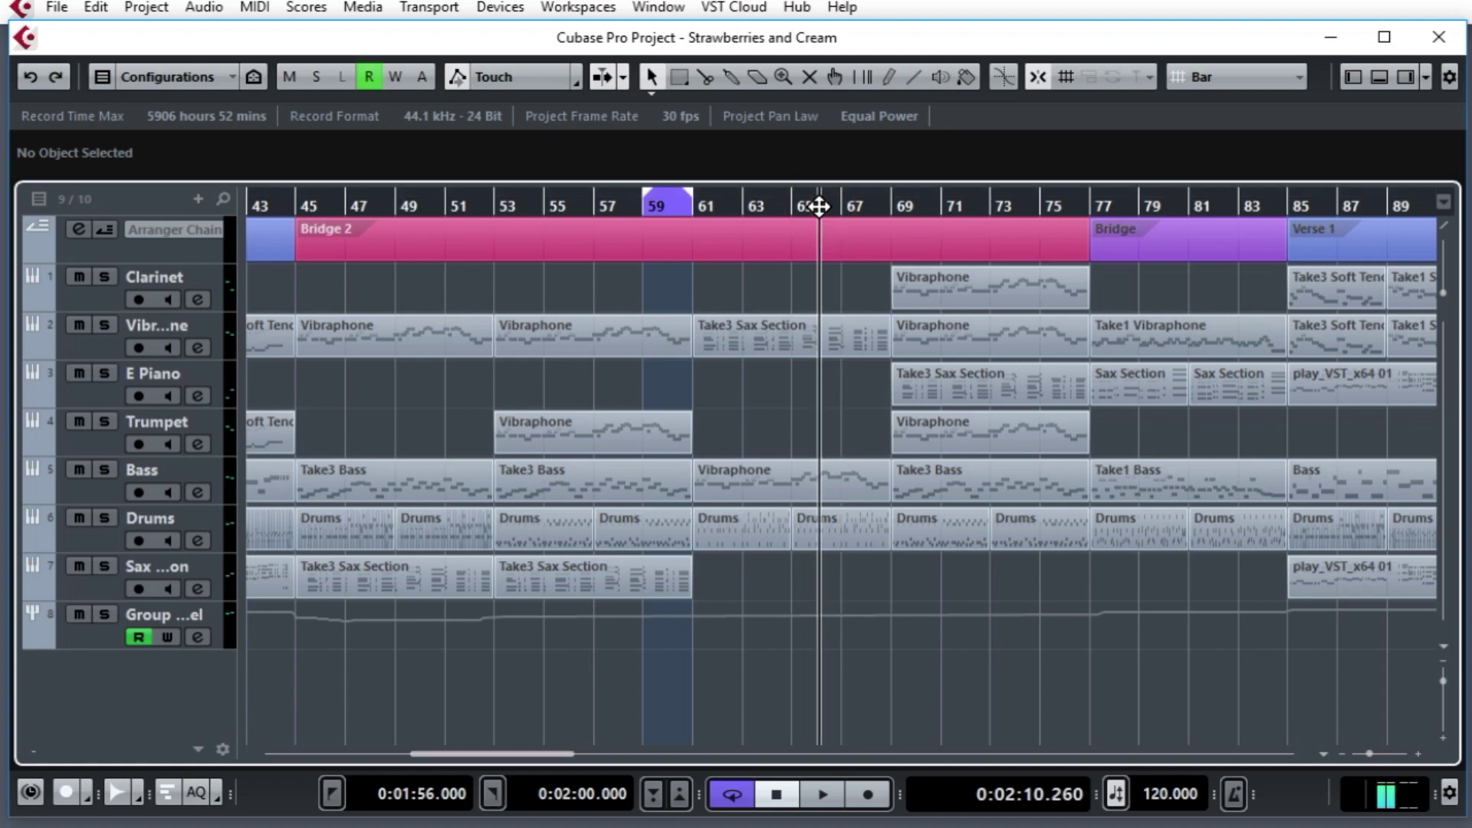
mouse_move(819, 206)
left_mouse_down()
mouse_move(822, 257)
mouse_move(827, 198)
left_mouse_up()
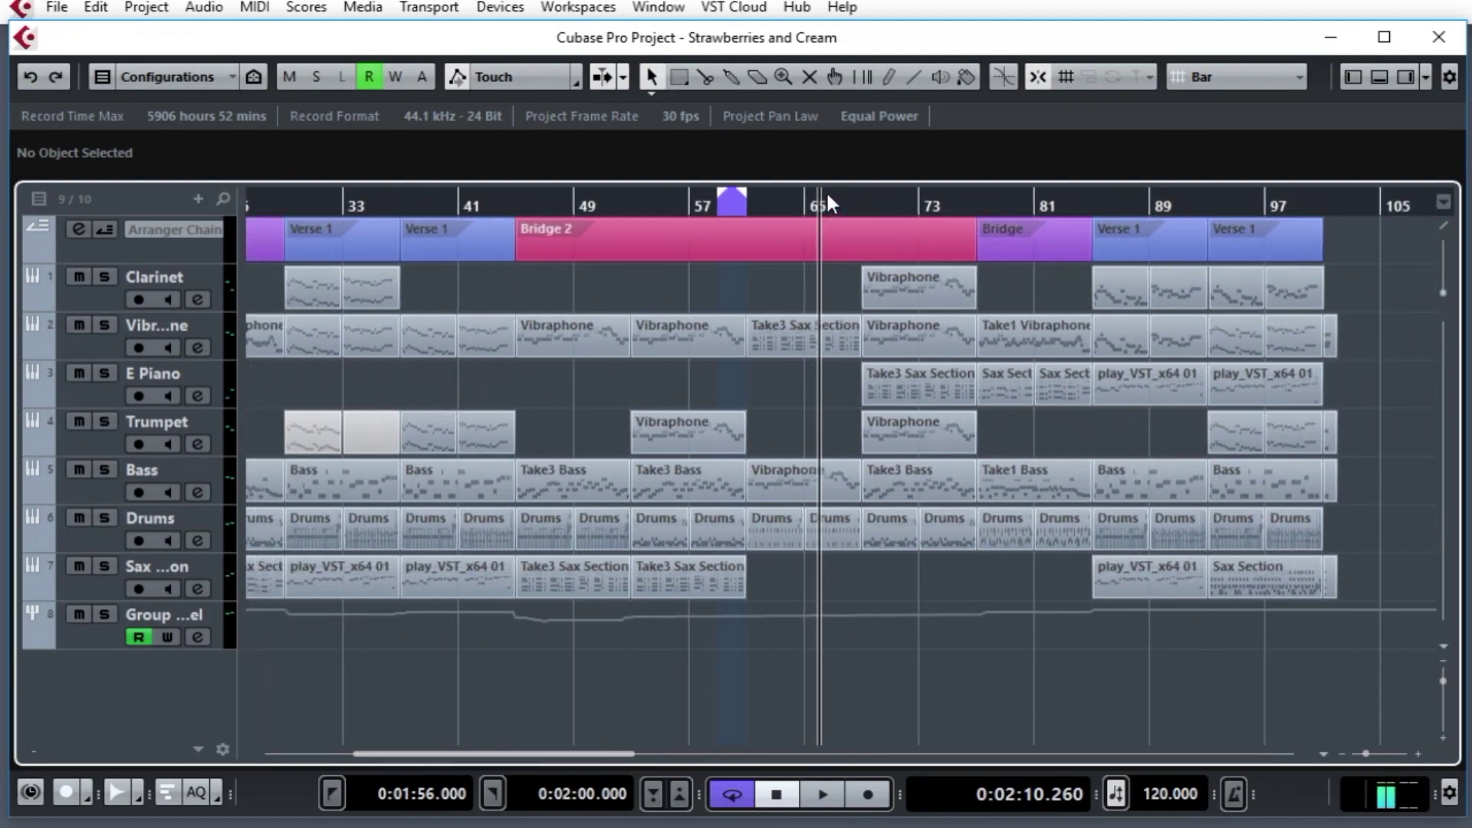
left_click(826, 196)
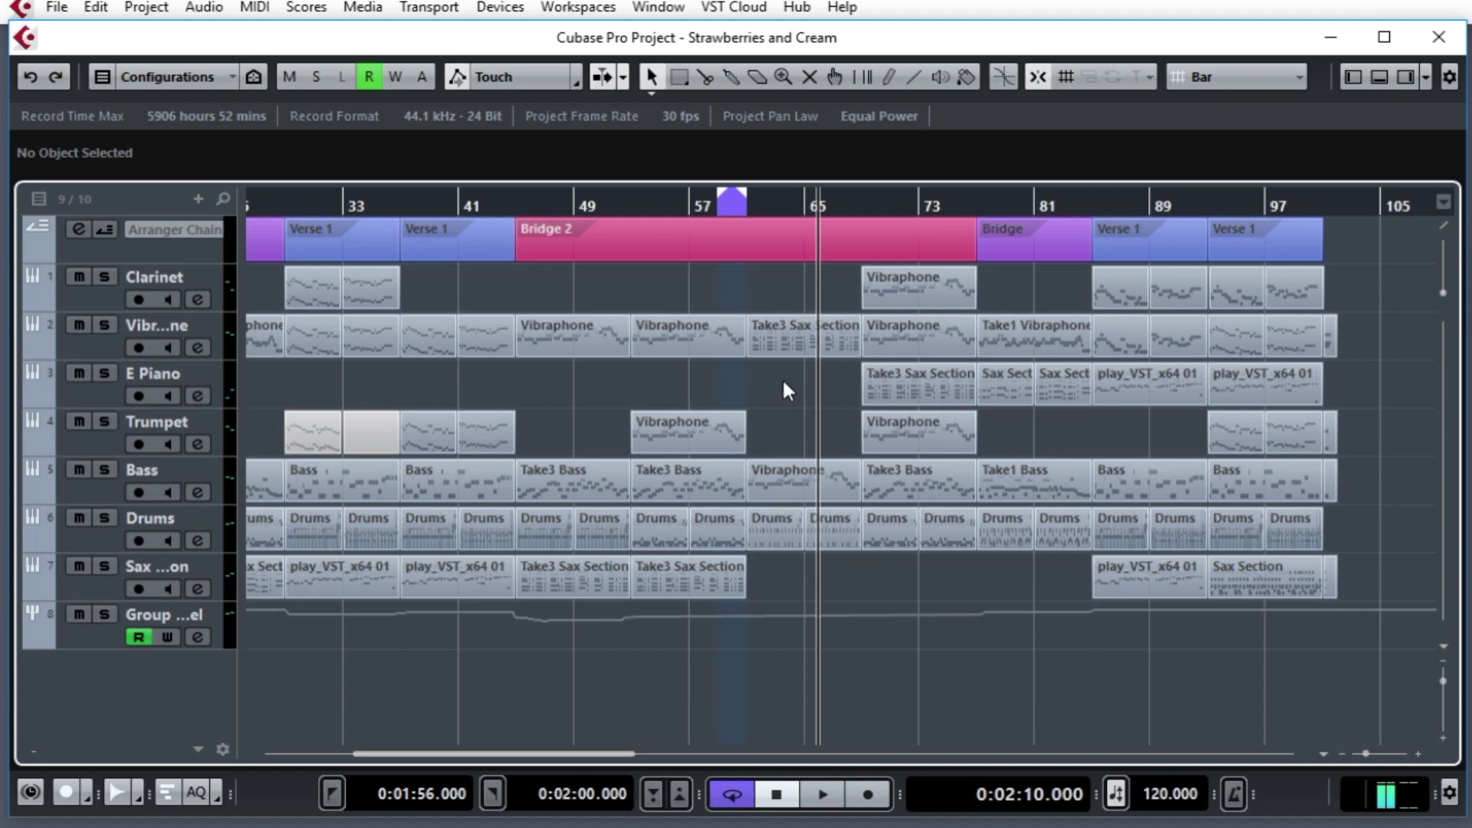
Zoom into bars 51–66 with the Zoom tool, then return to Object Selection
right_click(612, 387)
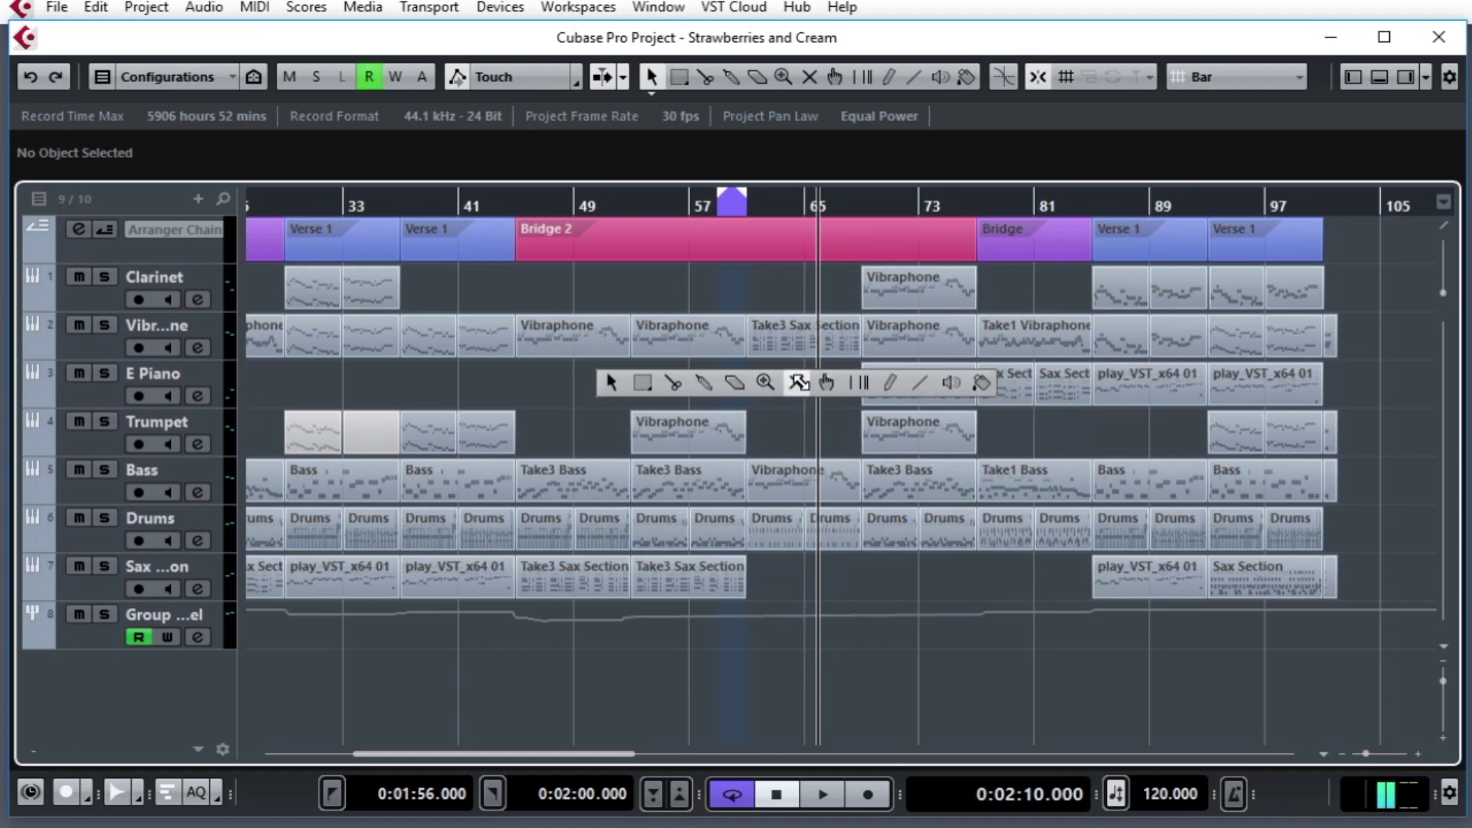
left_click(765, 383)
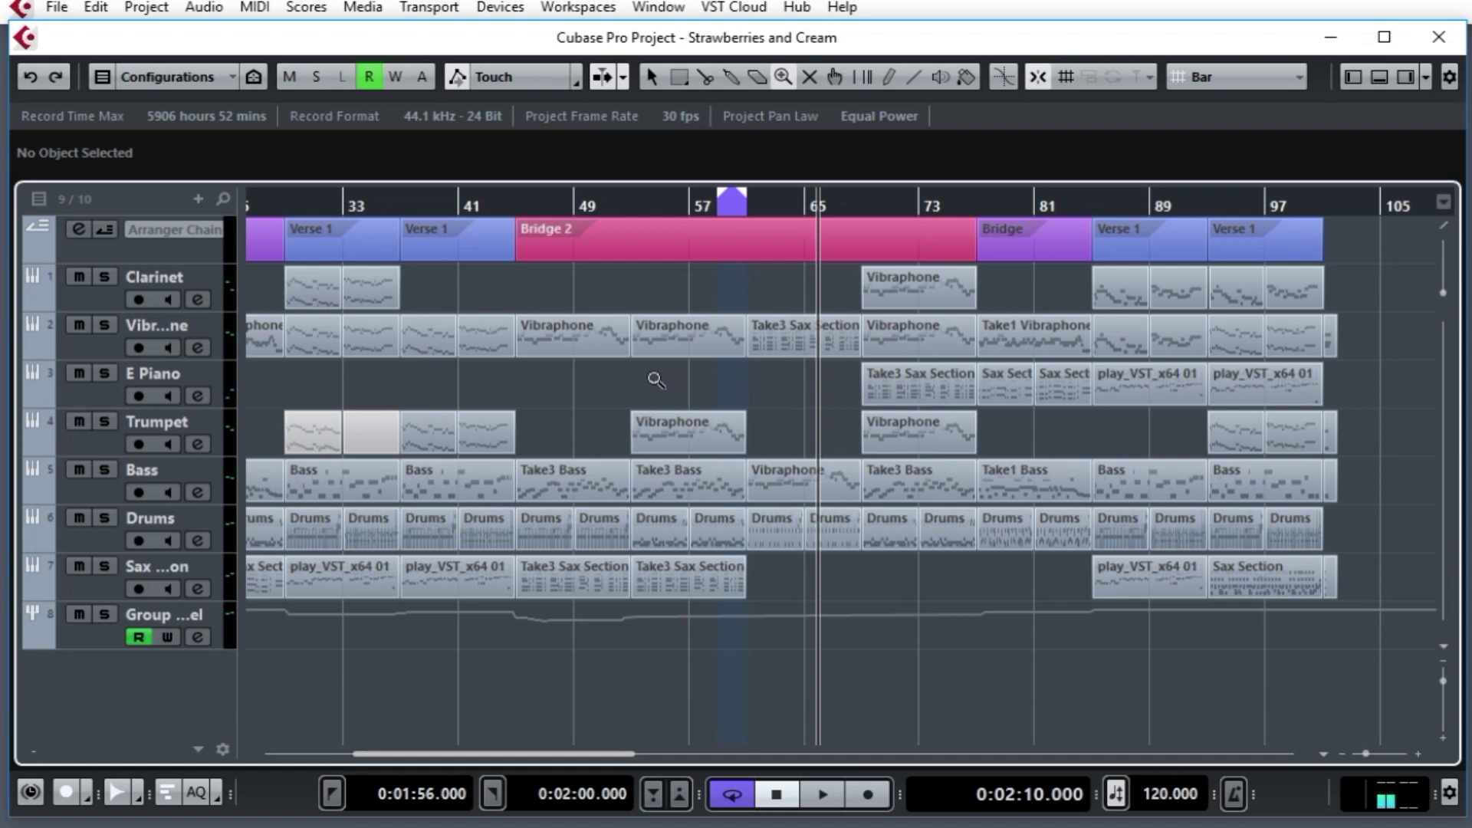
left_click_drag(654, 379, 956, 405)
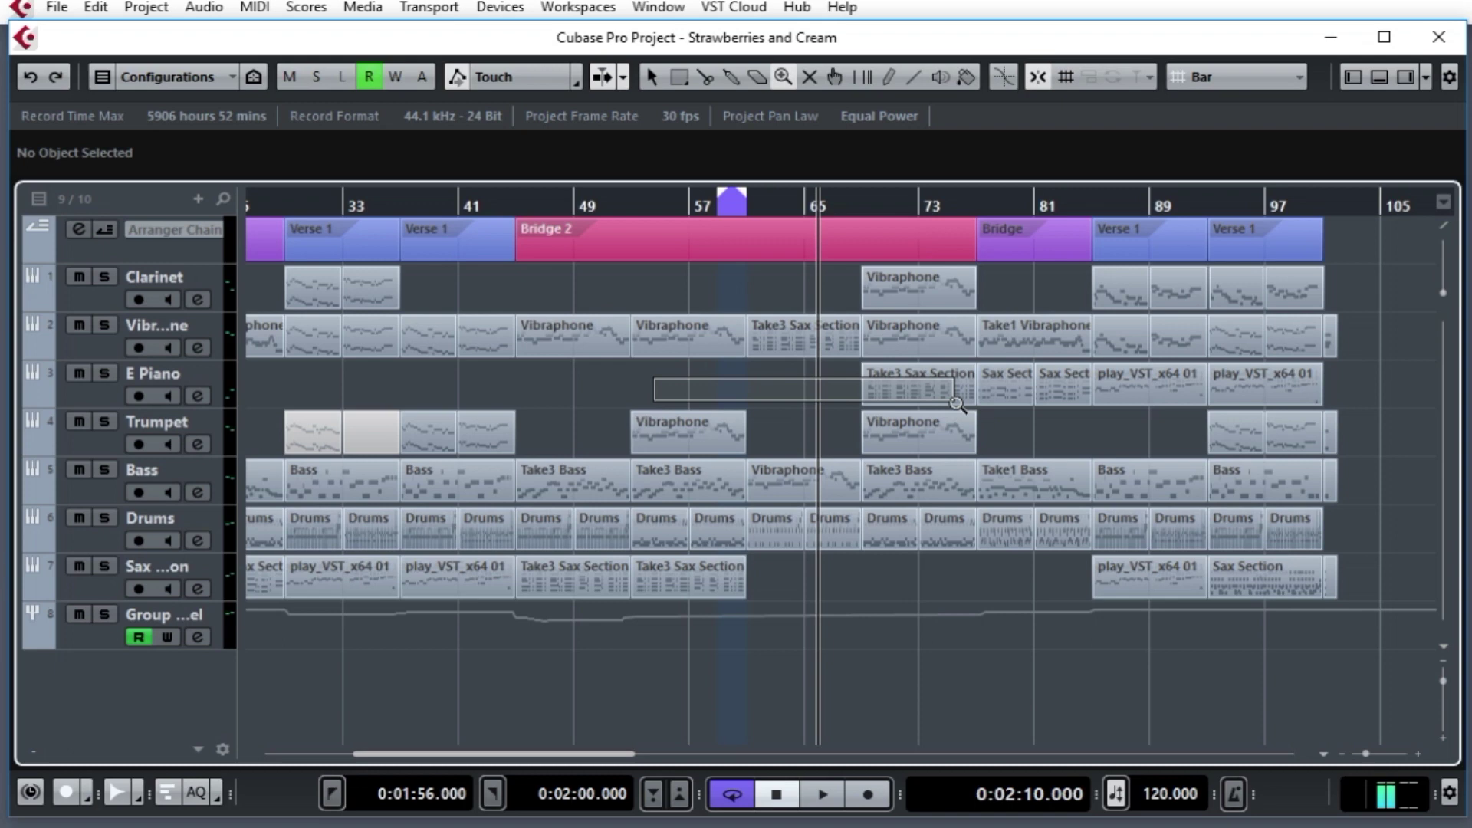
left_click_drag(957, 404, 957, 404)
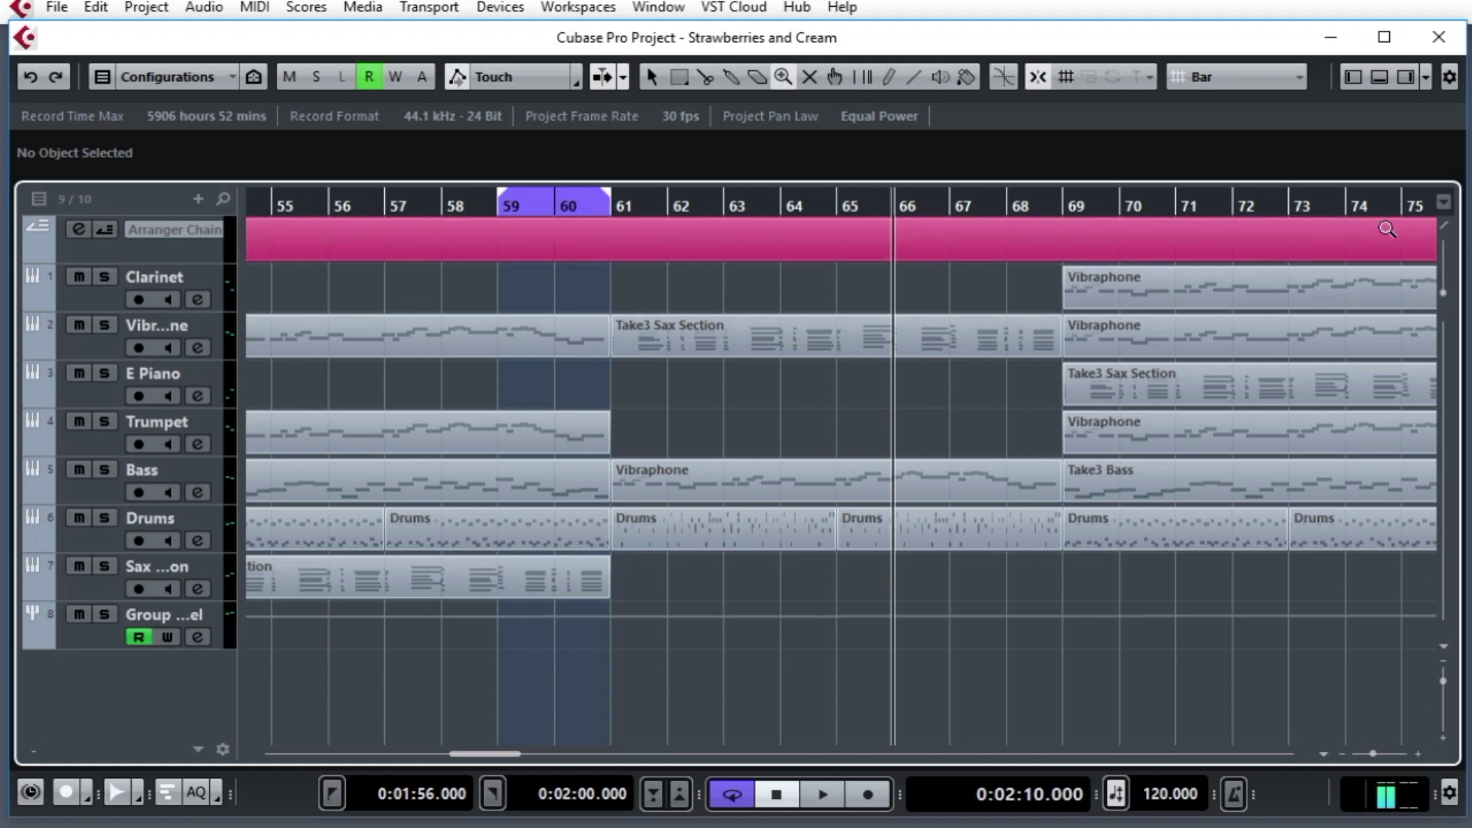
right_click(997, 403)
left_click(994, 398)
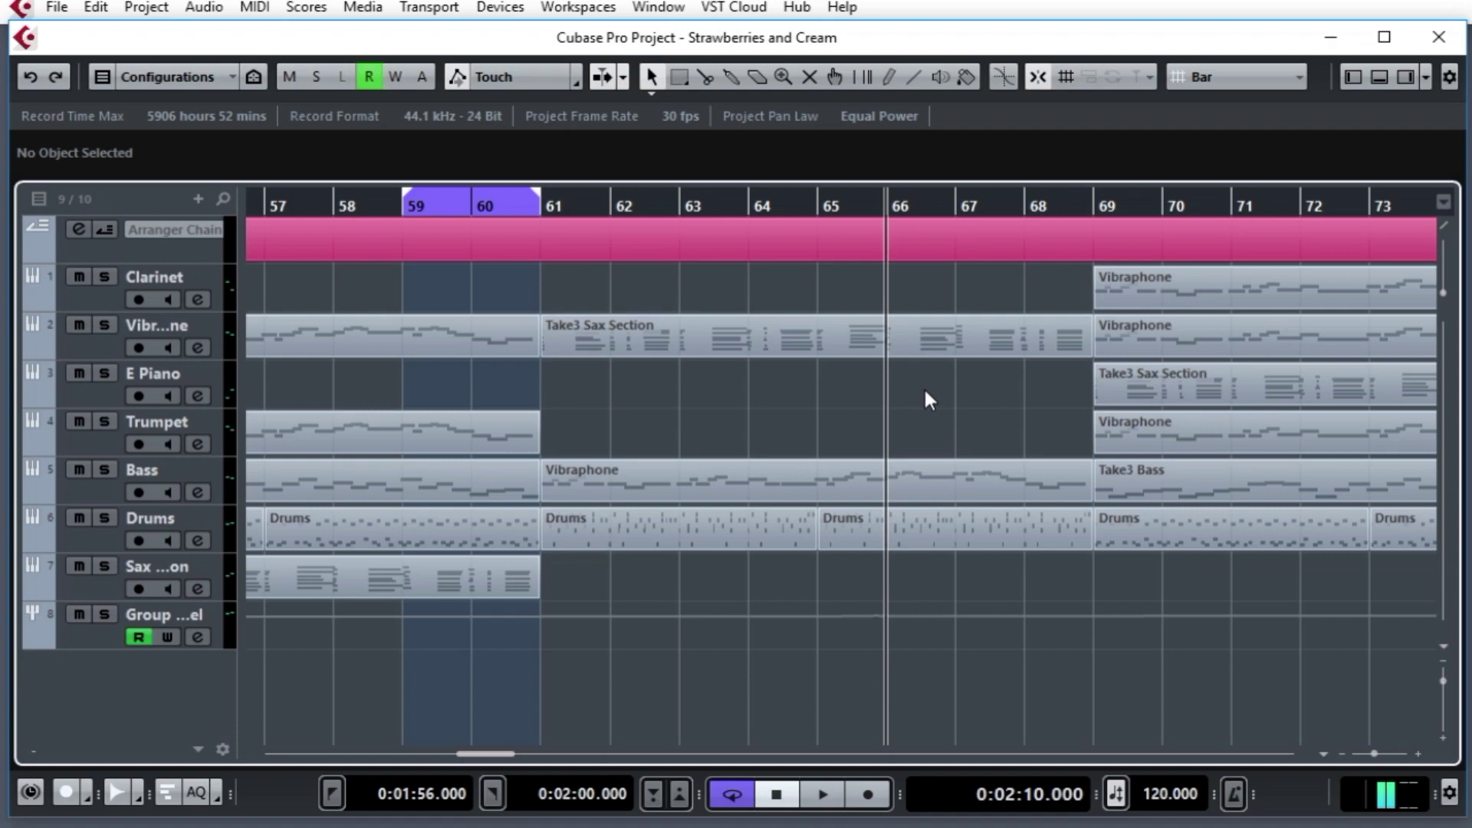
Ctrl-scroll the event display out and back in so bars 57–73 fill the view
scroll(923, 388, "down", 2)
scroll(930, 382, "up", 3)
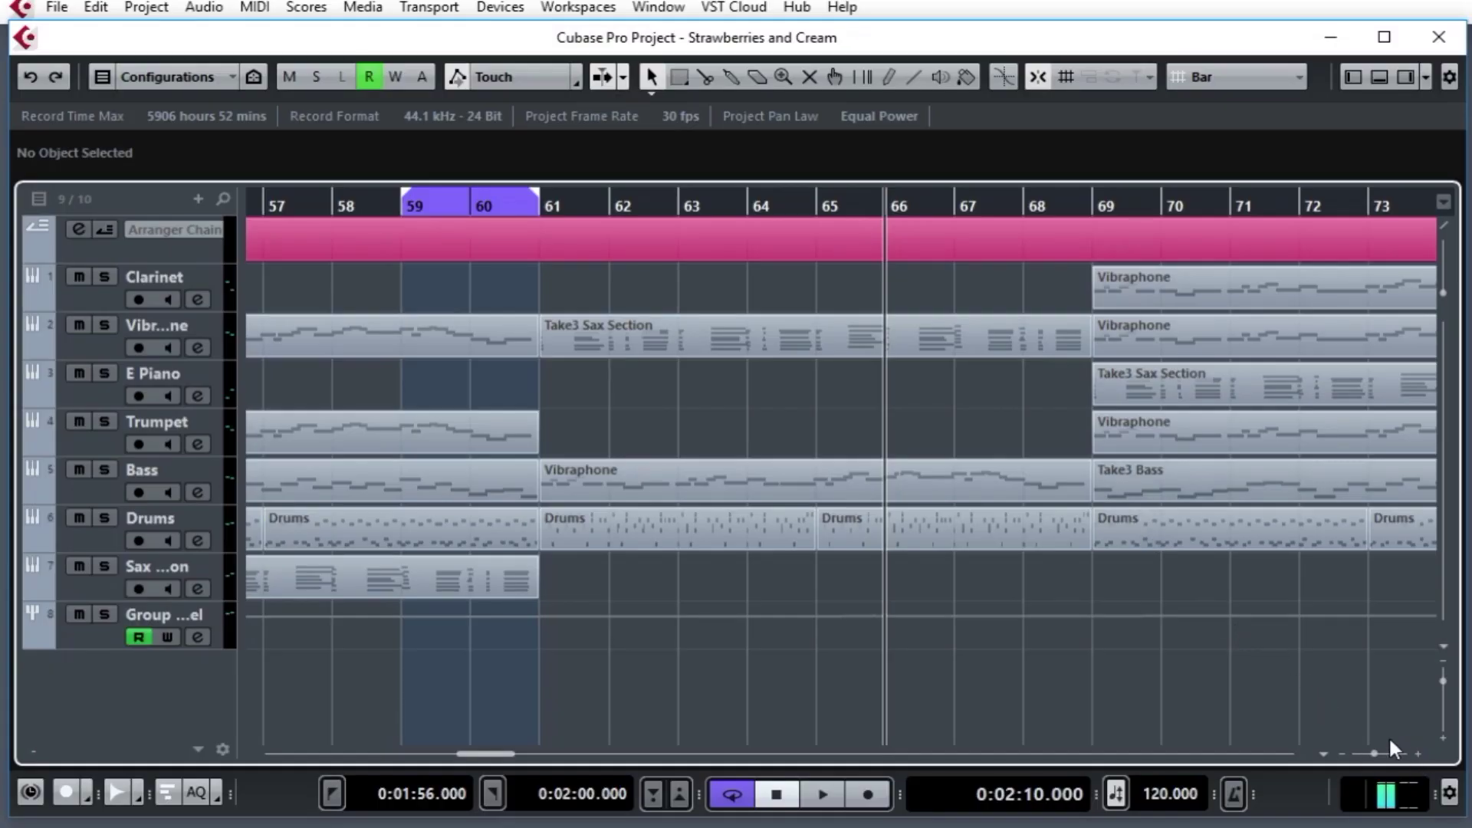
Apply the Zoom Full preset to show the arrangement from the Intro at bar 1 to bar 97
left_click(1323, 754)
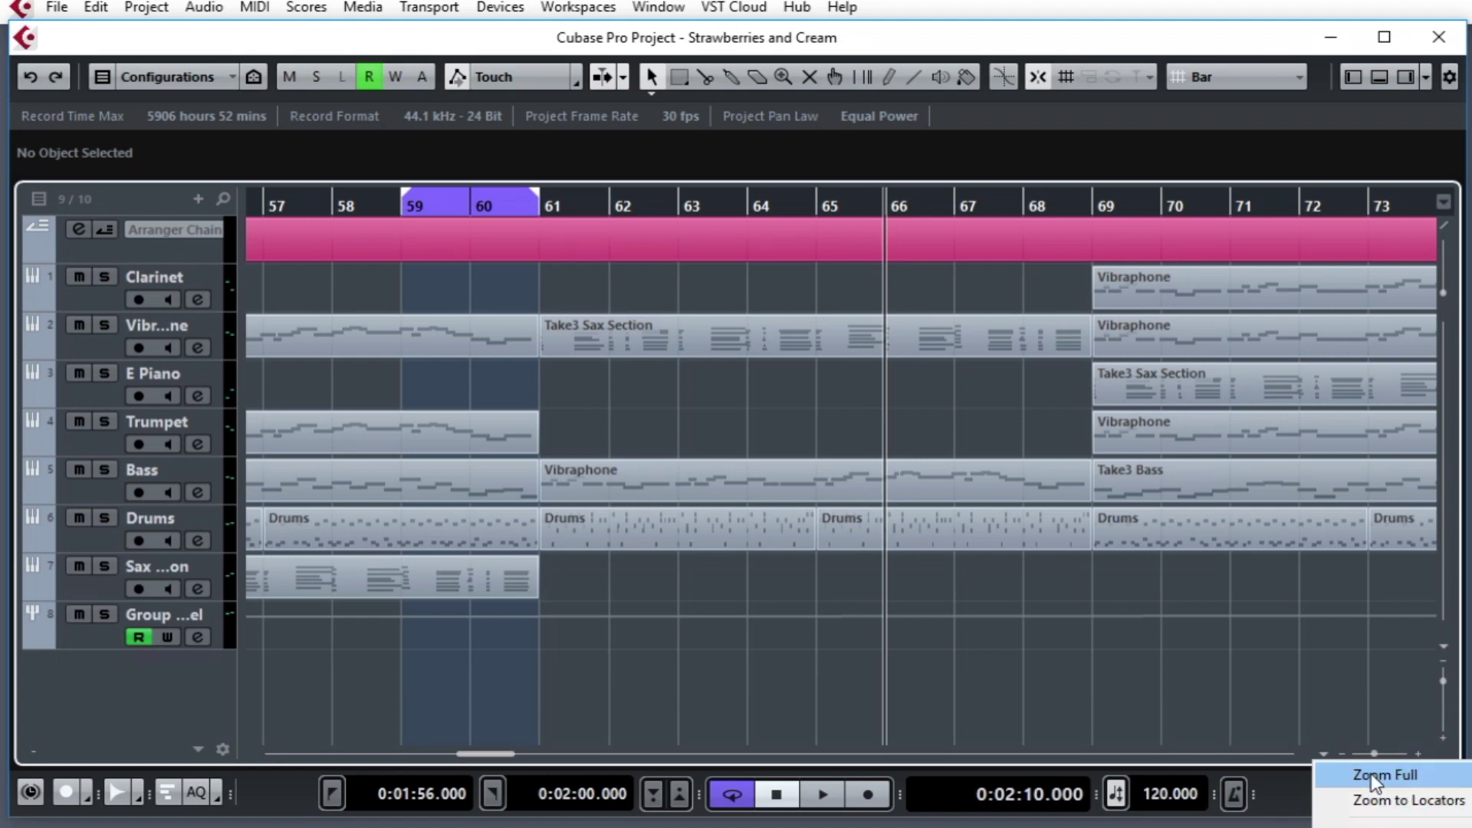
left_click(1371, 775)
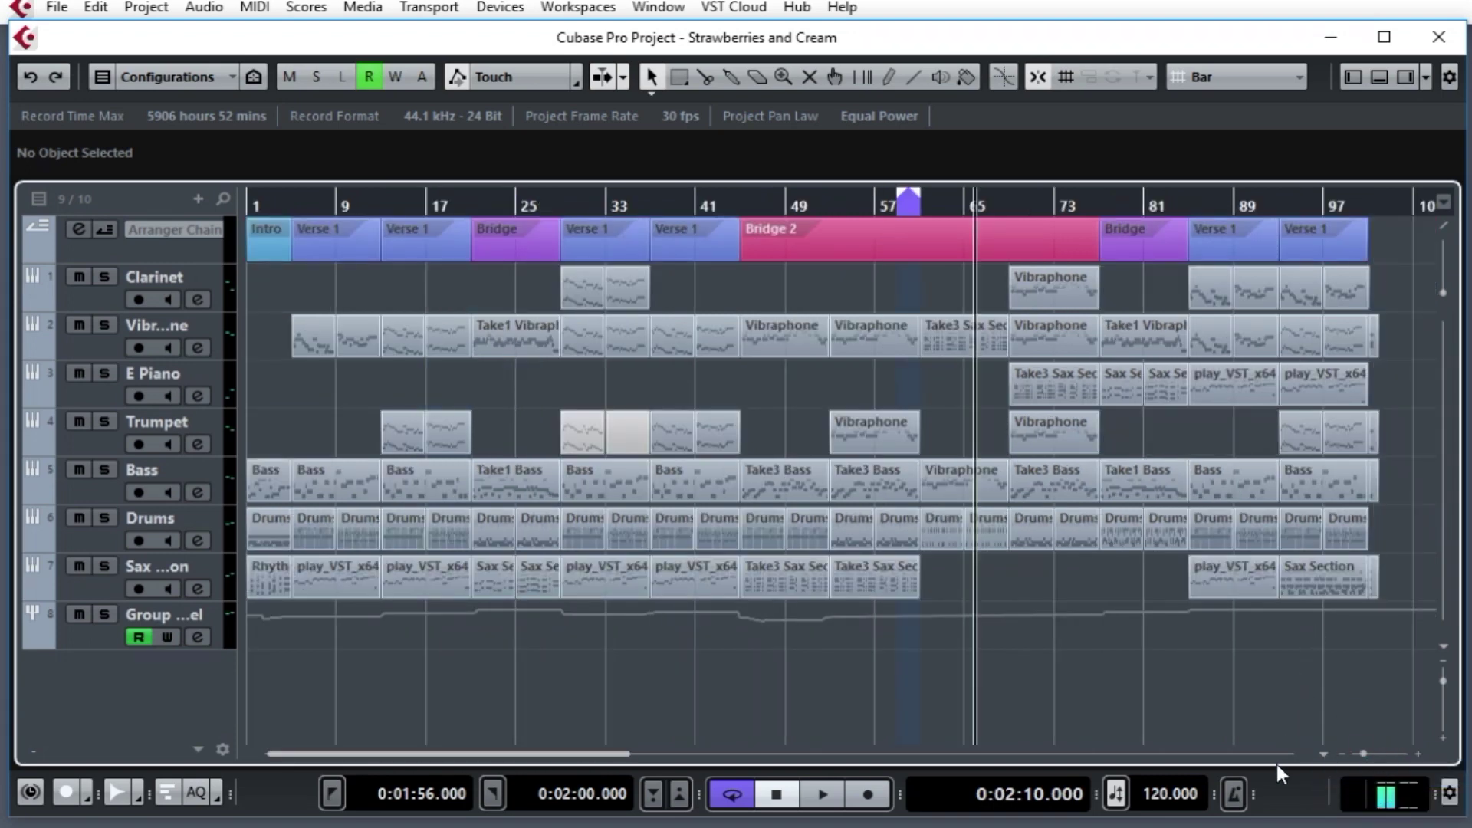
left_click(1323, 755)
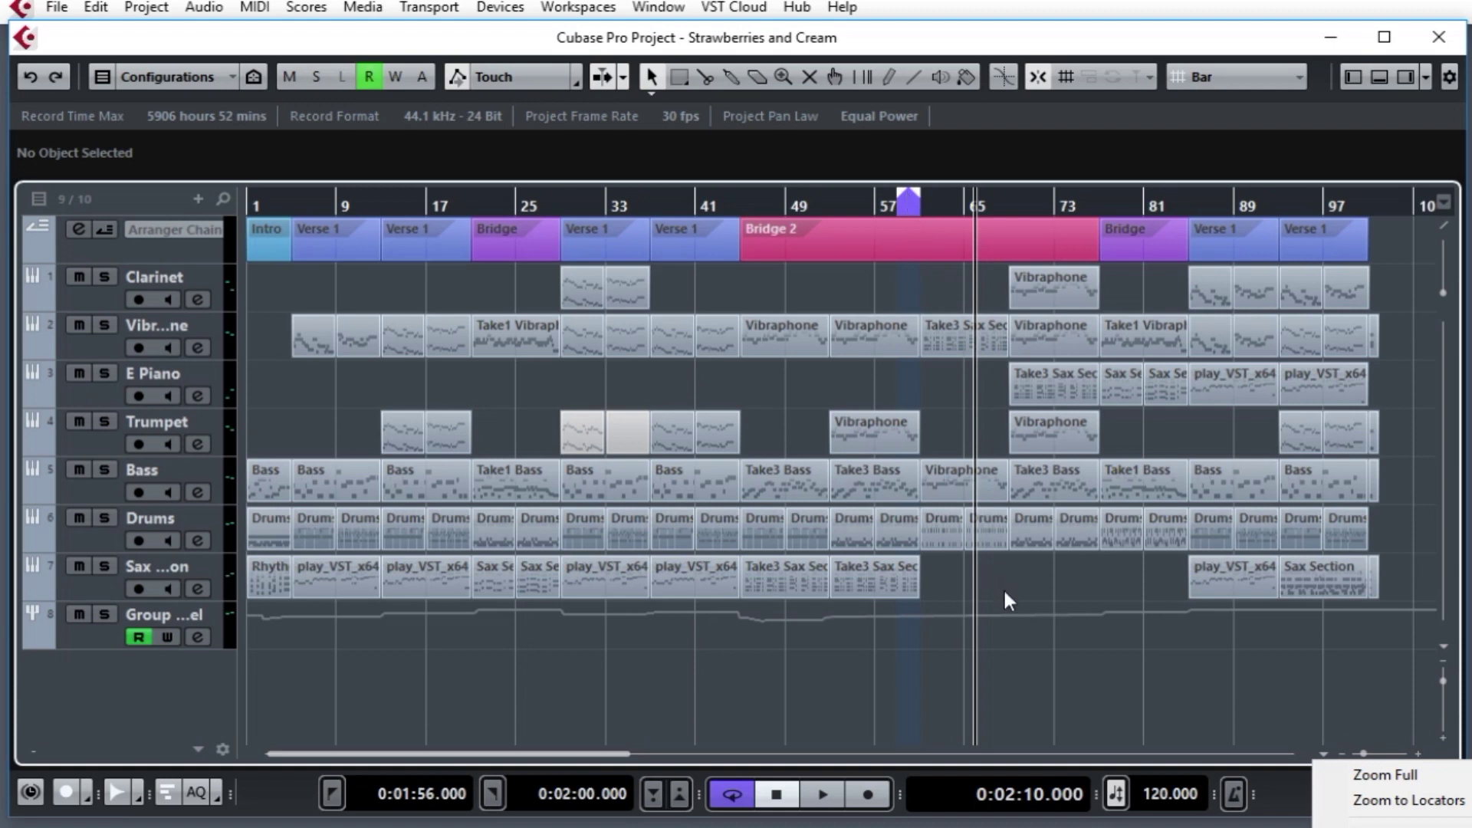
Set the locators to bars 49–65 and apply Zoom to Locators to fit that range
left_click(1024, 631)
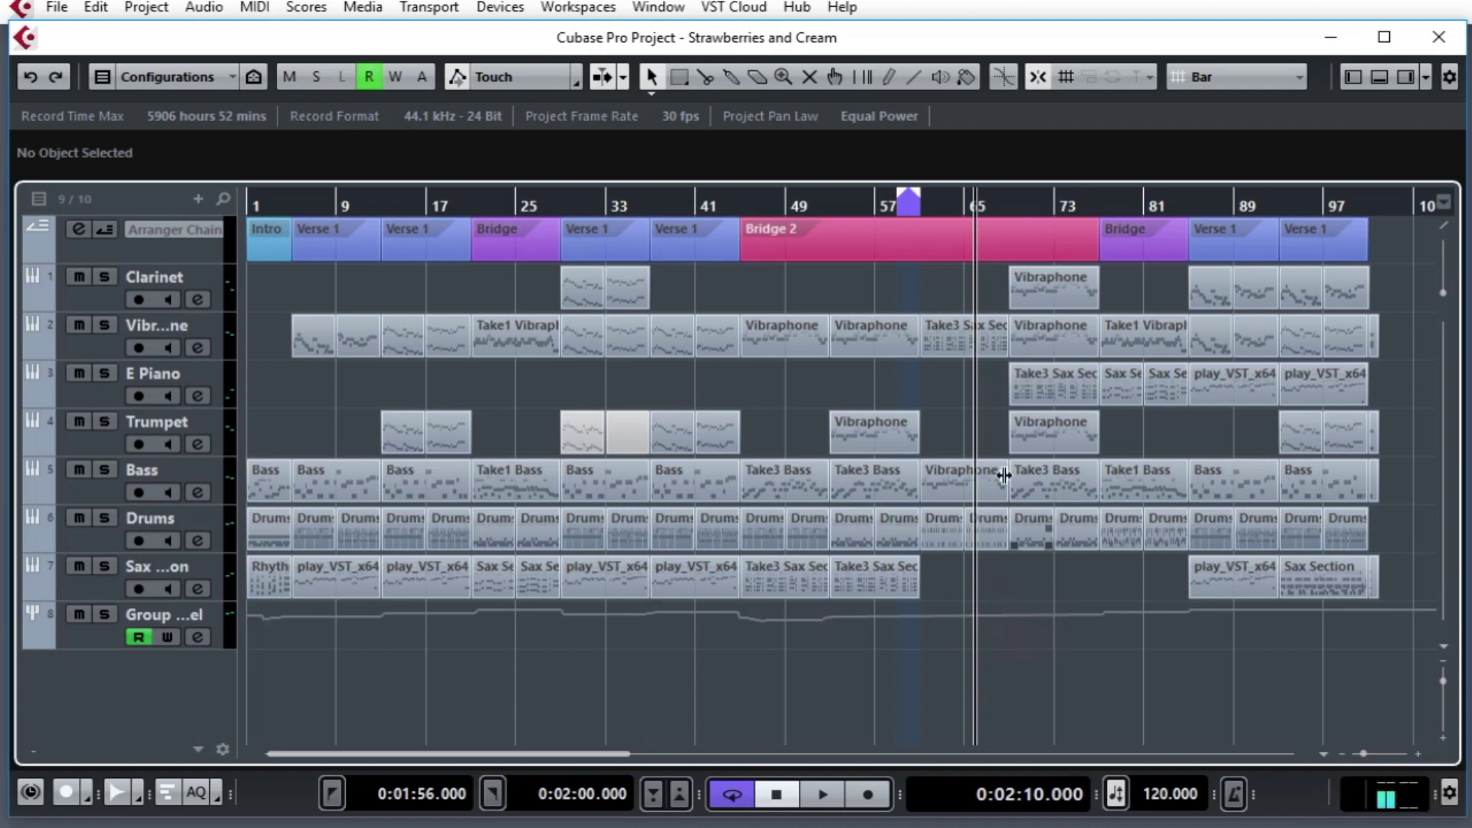
left_click(898, 192)
left_click_drag(900, 194, 788, 195)
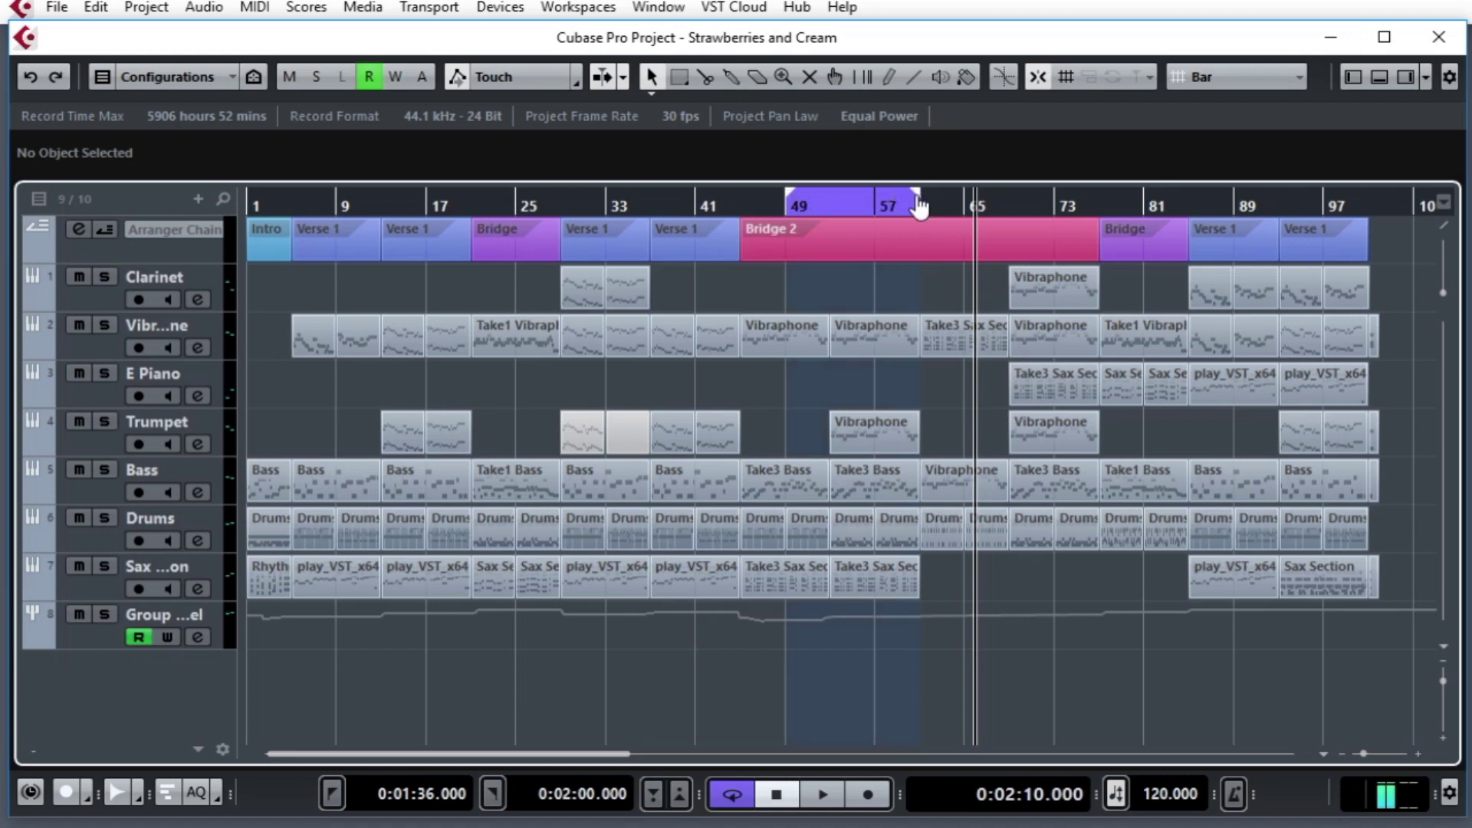
left_click_drag(915, 195, 965, 202)
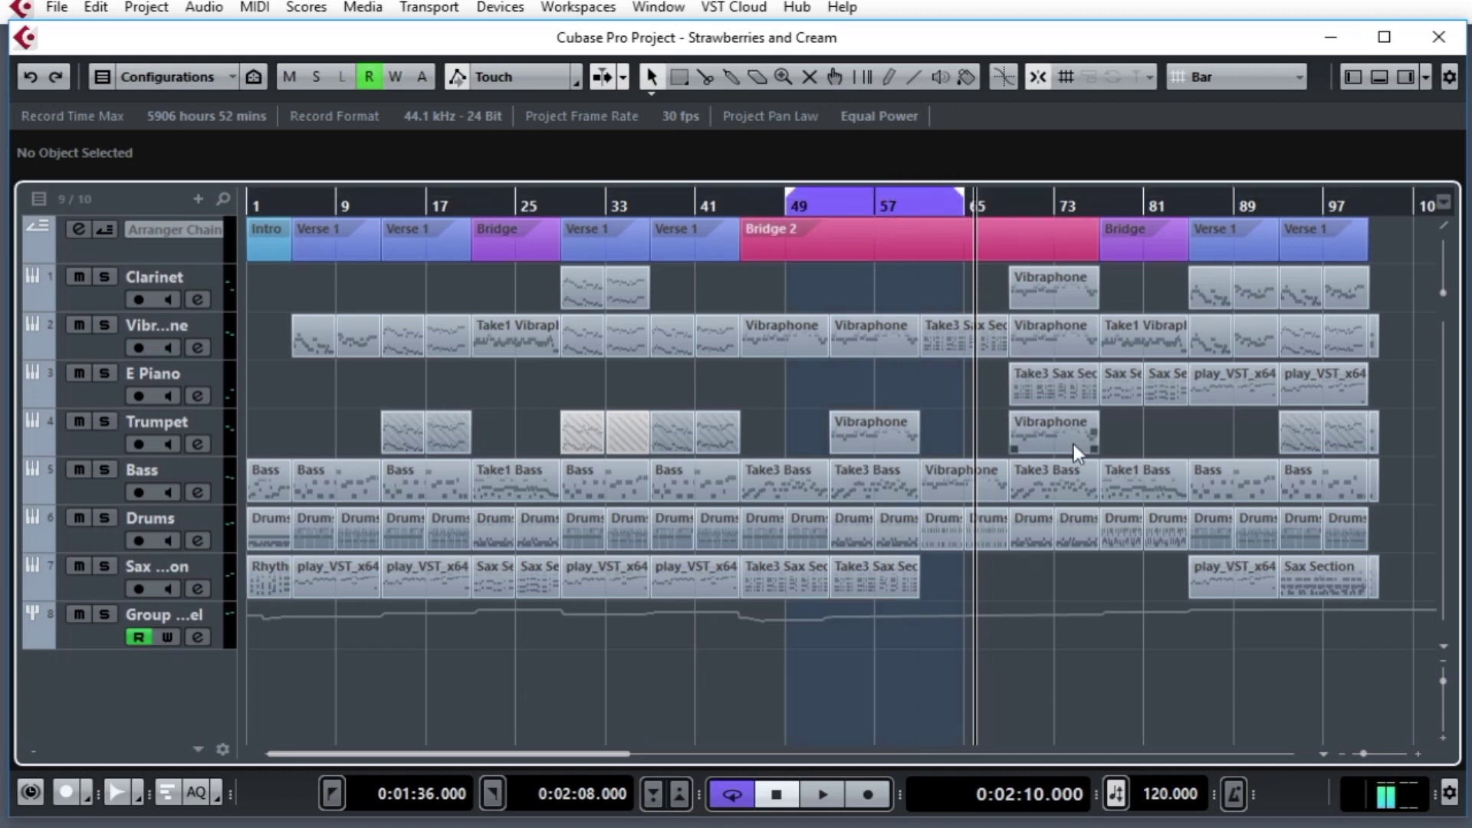
left_click(1323, 754)
left_click(1358, 803)
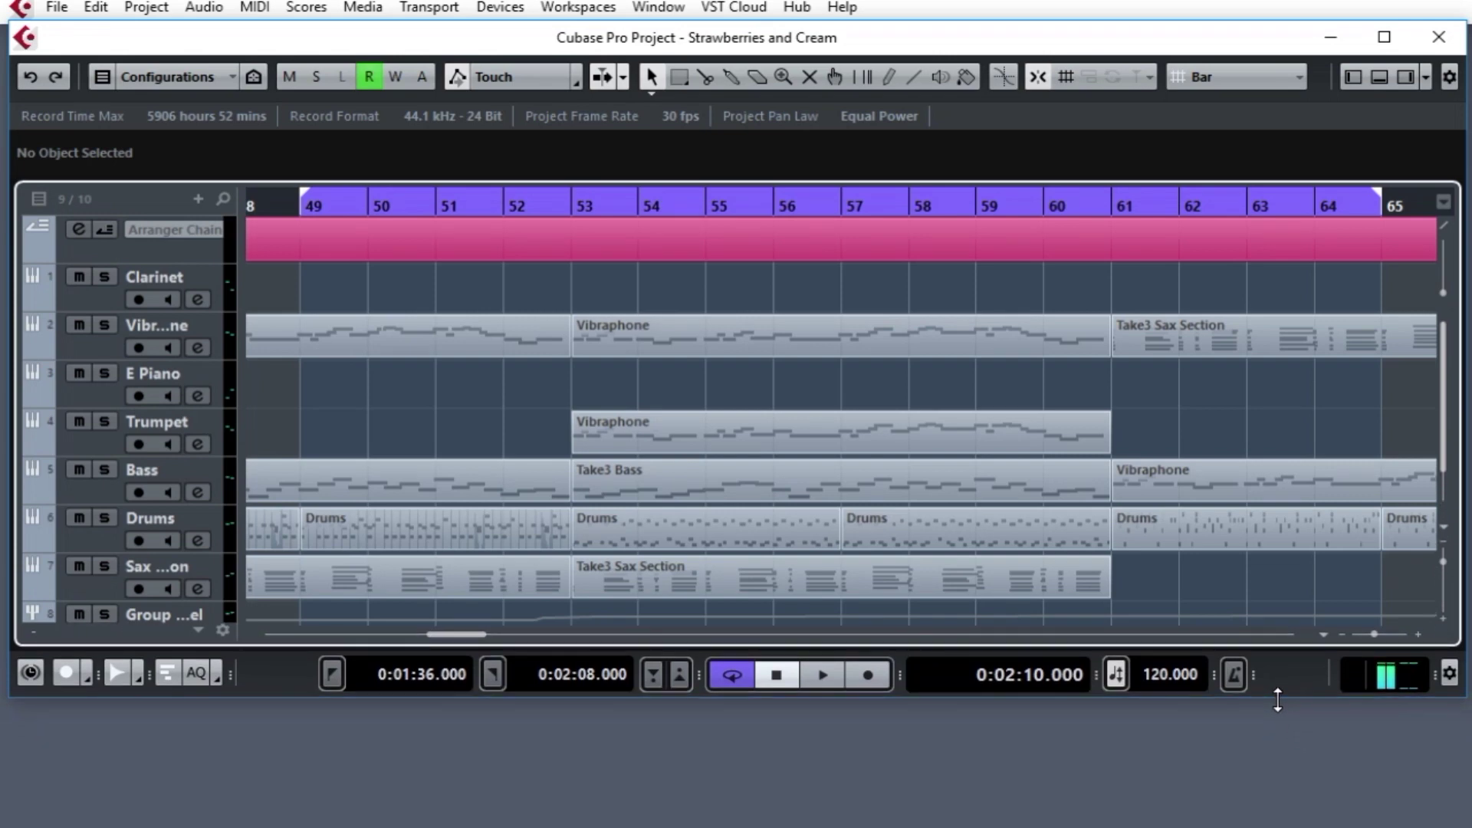
Set the locators to bars 58–60 and zoom the view to that two-bar range
left_click(1324, 635)
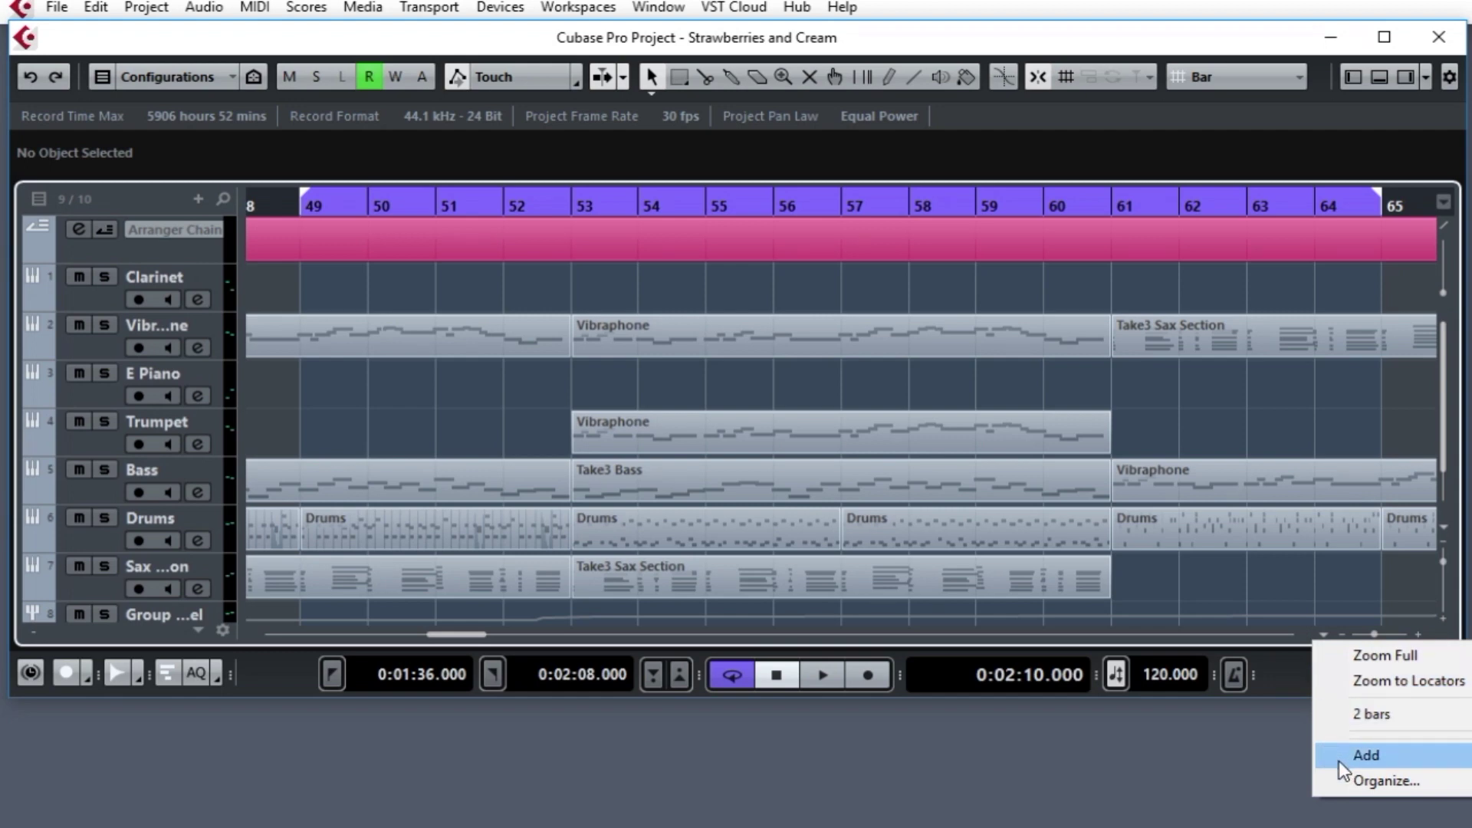
left_click(1248, 428)
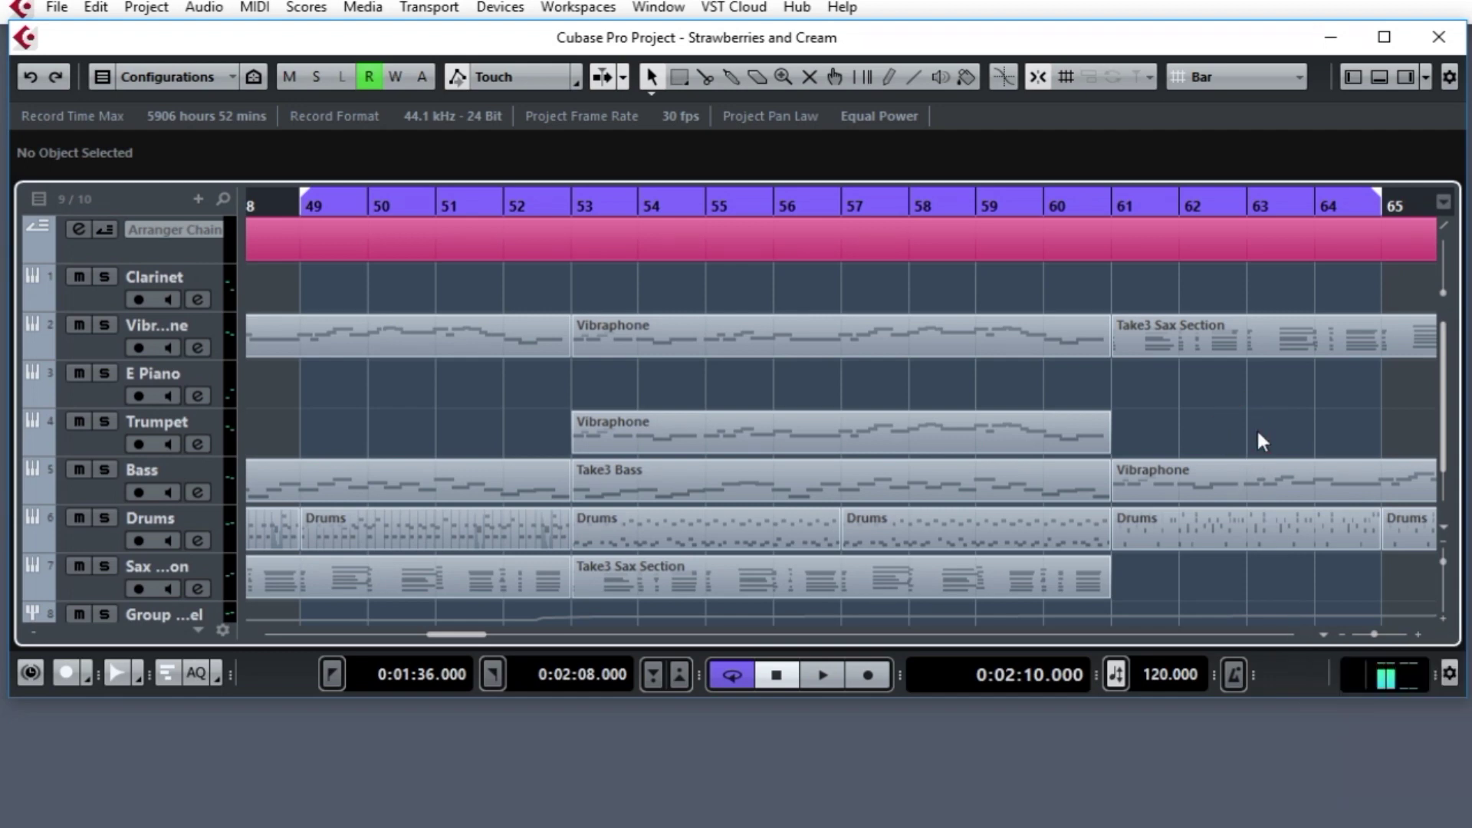
left_click_drag(1381, 201, 1037, 194)
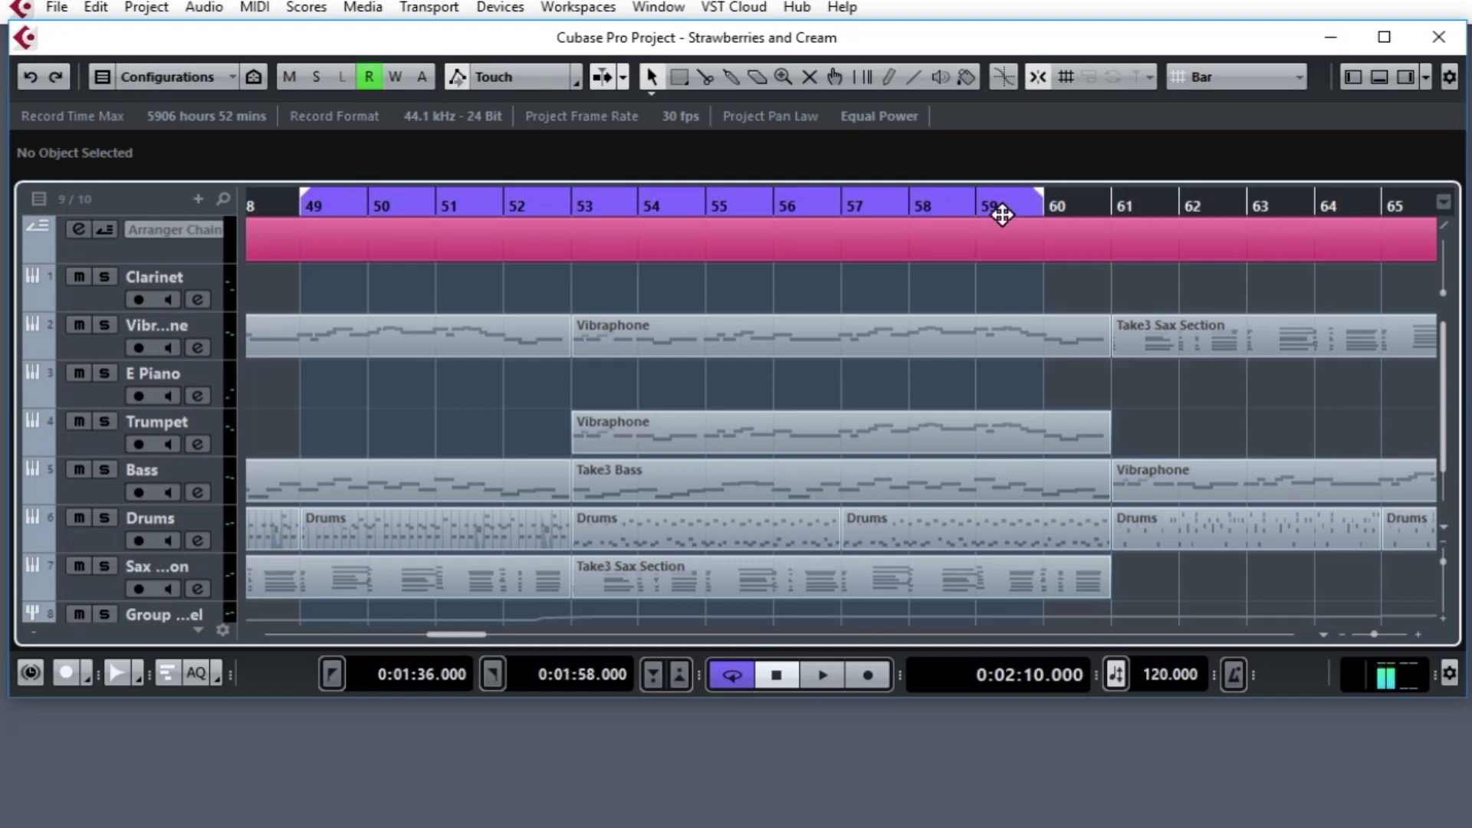
left_click_drag(306, 197, 438, 199)
left_click(306, 198)
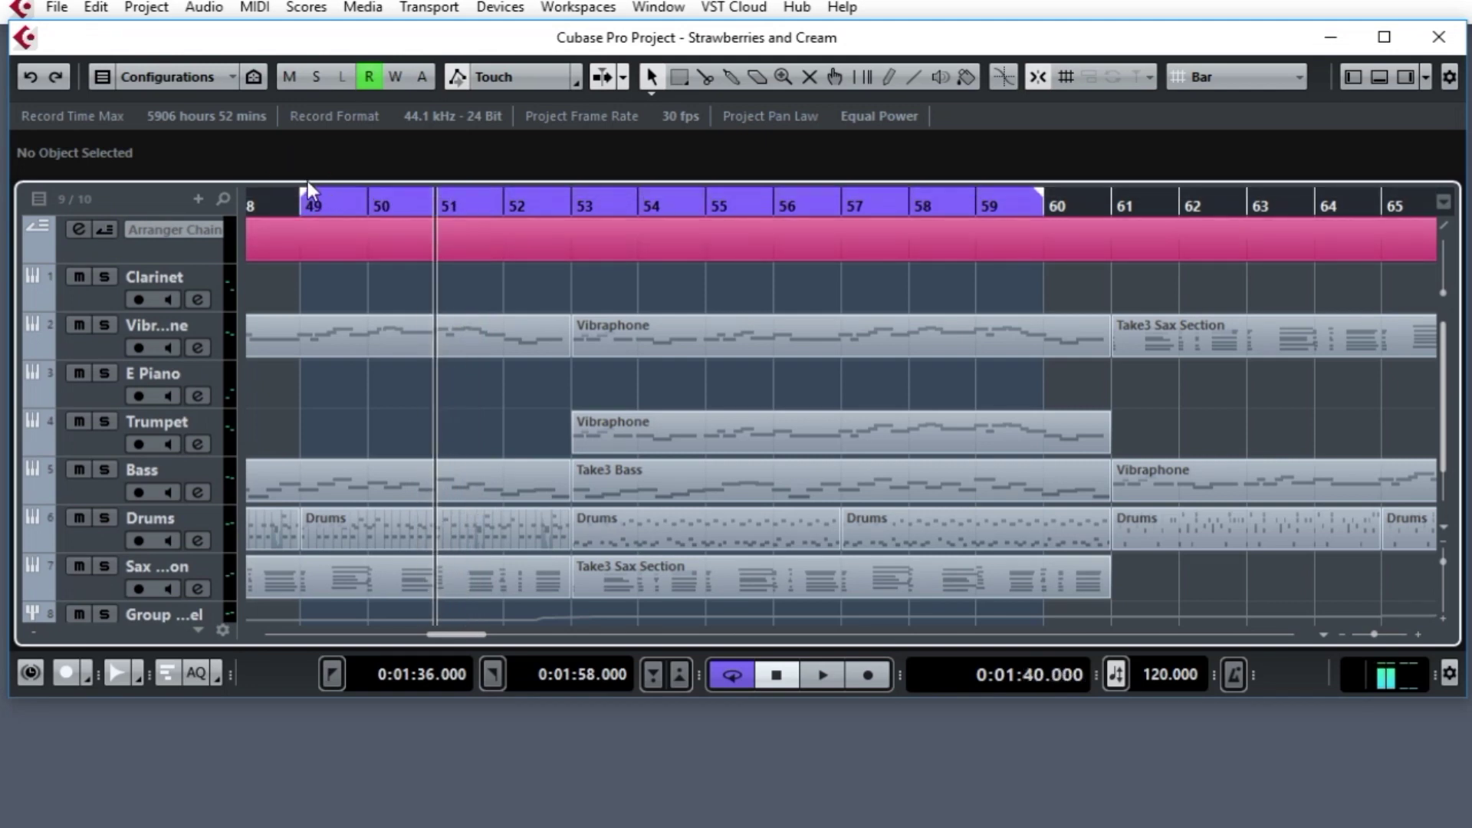
left_click_drag(301, 188, 909, 233)
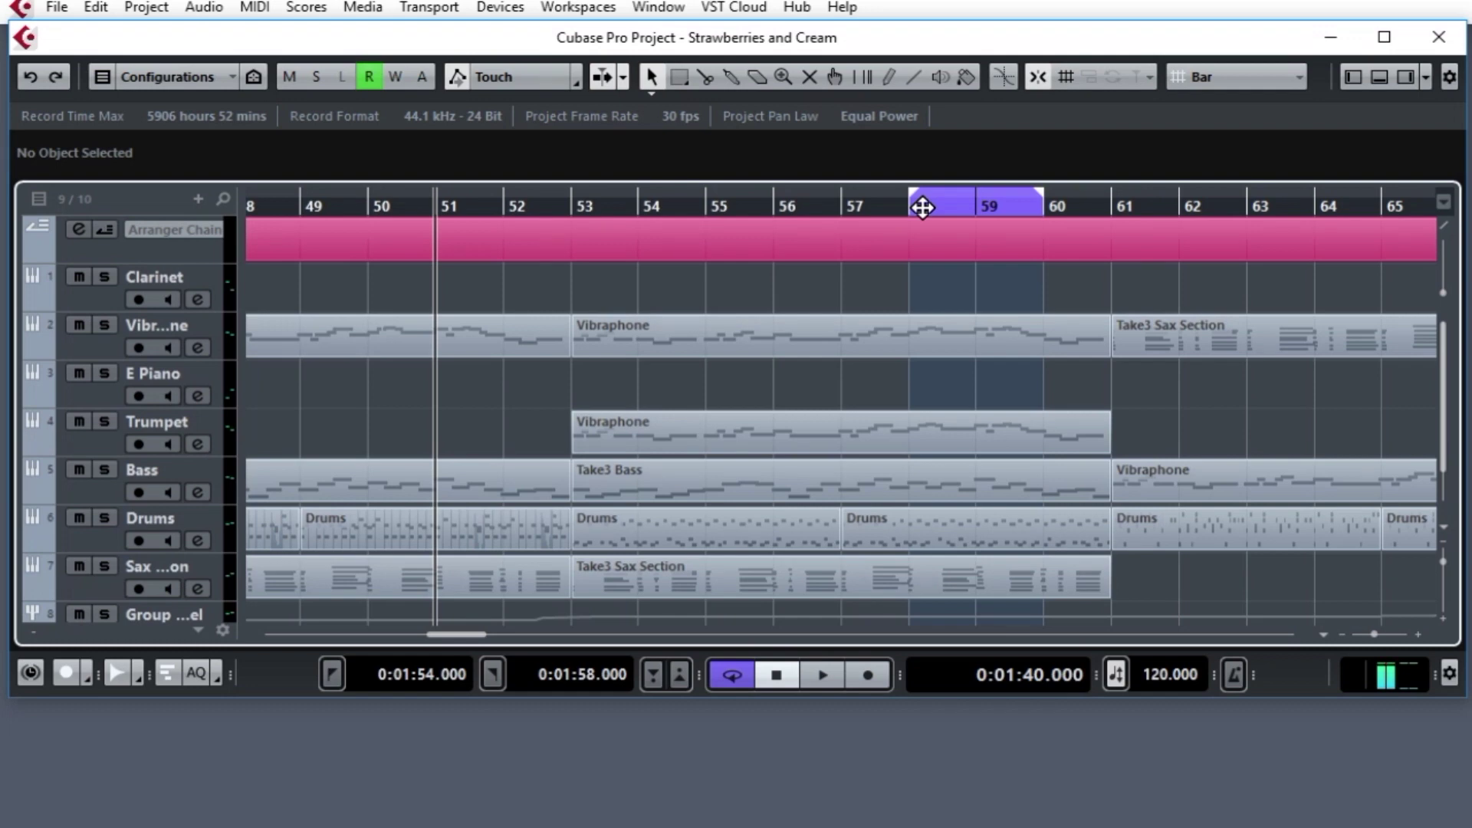
left_click(1323, 634)
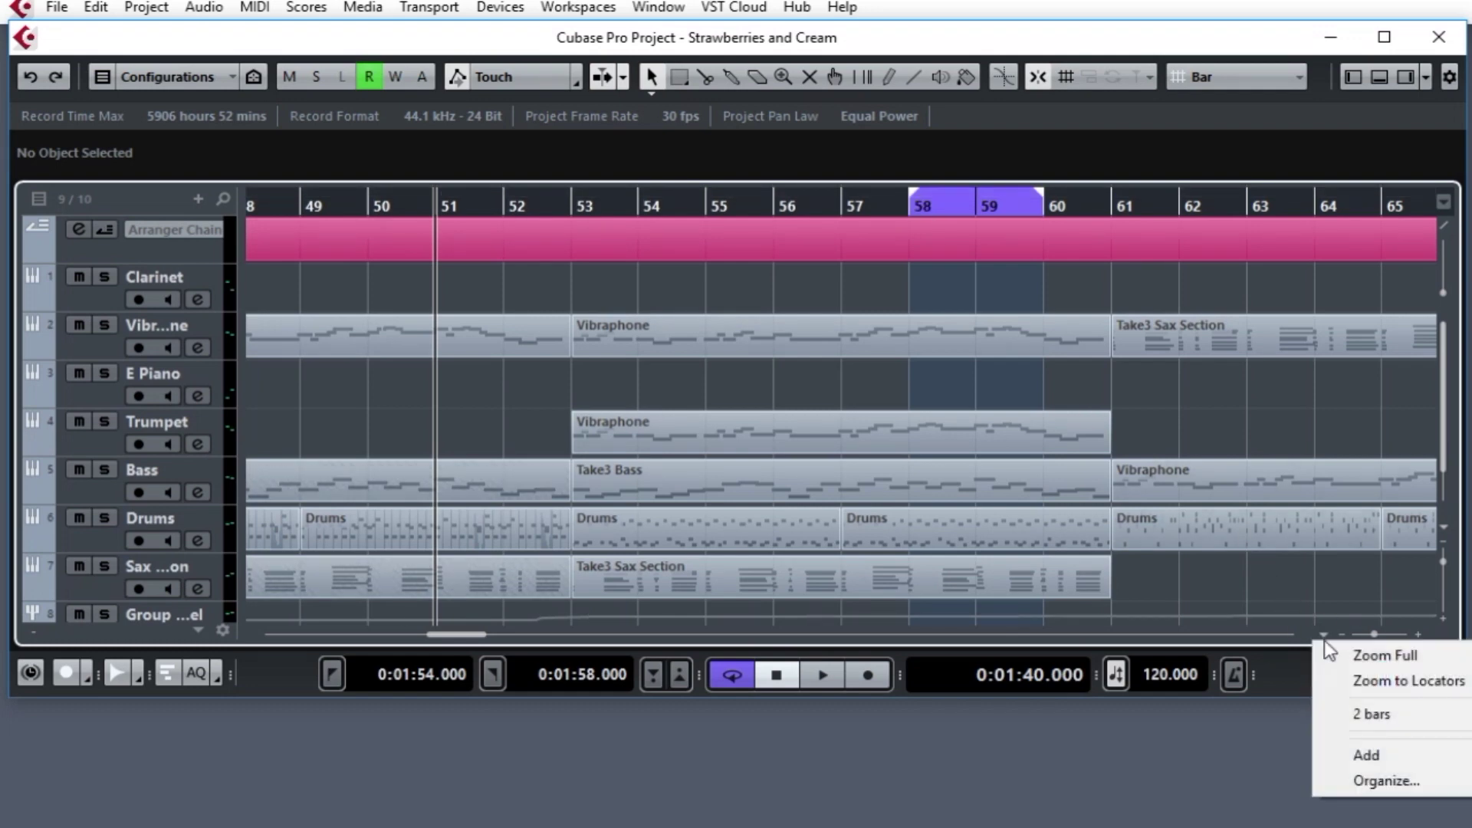
left_click(1363, 684)
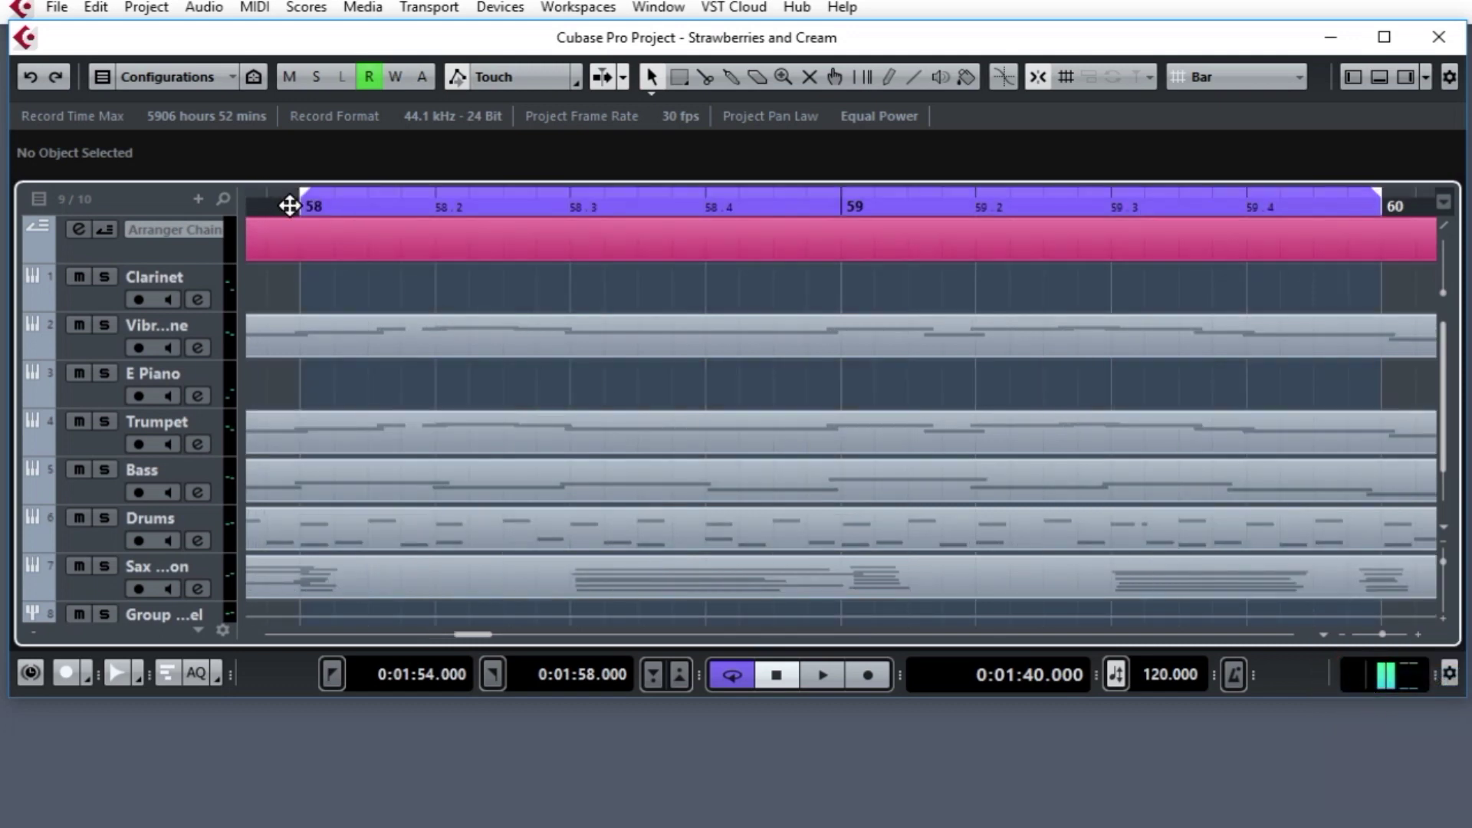
Save the current view as a new zoom preset named 'another 2 bars'
left_click(1322, 635)
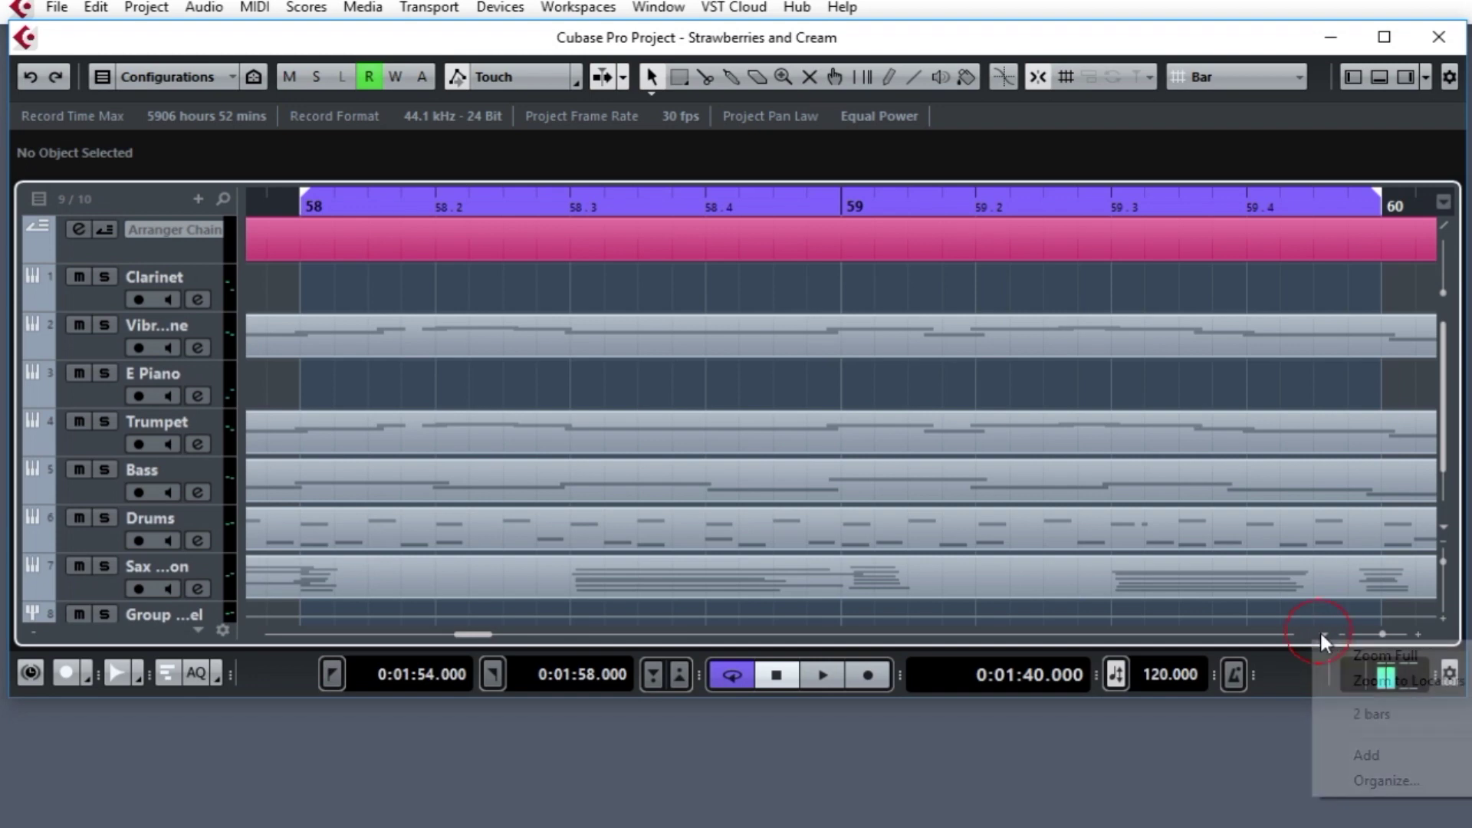
left_click(1373, 753)
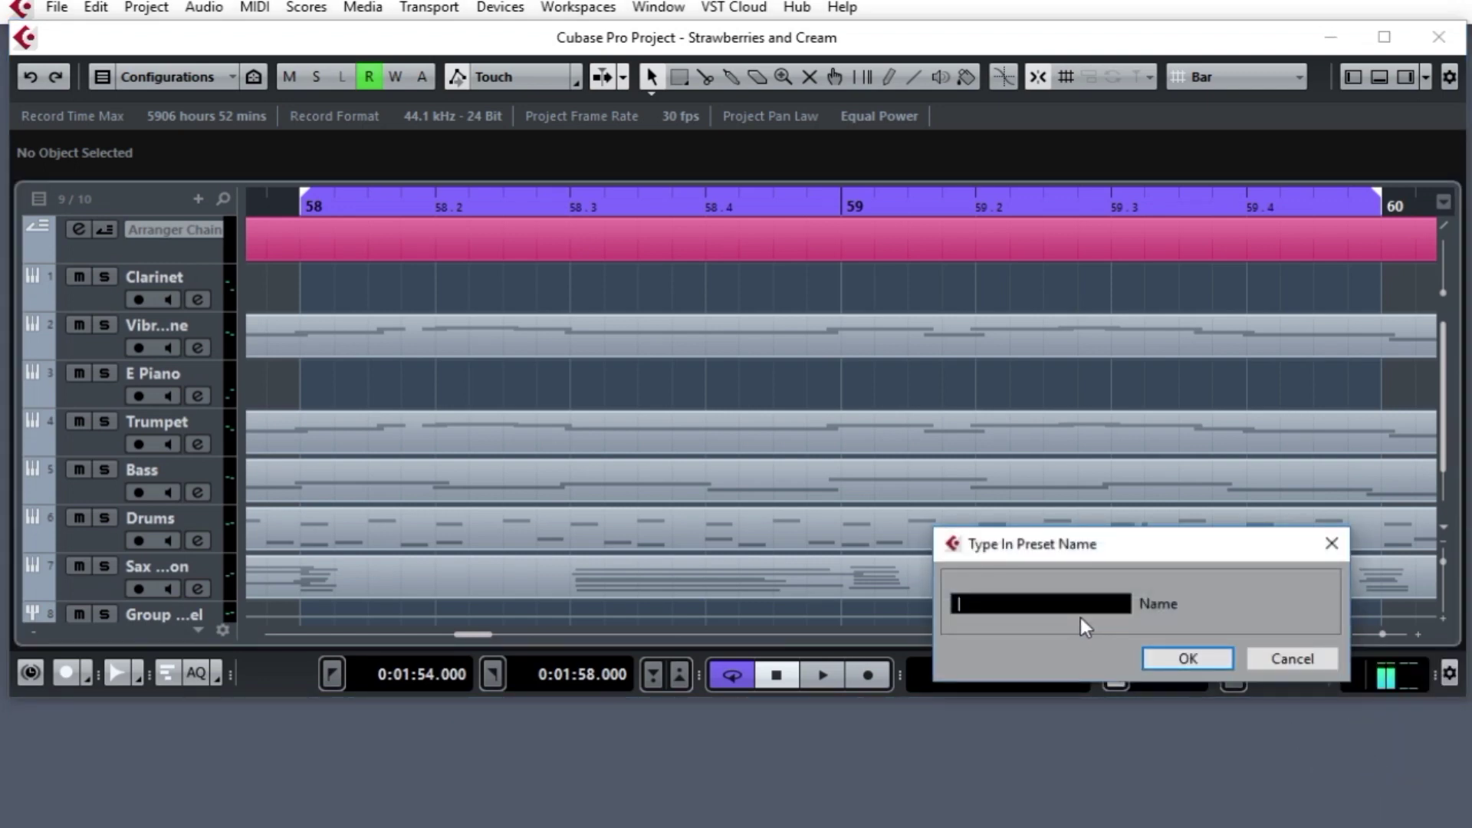
type("another 2 bars")
left_click(1187, 659)
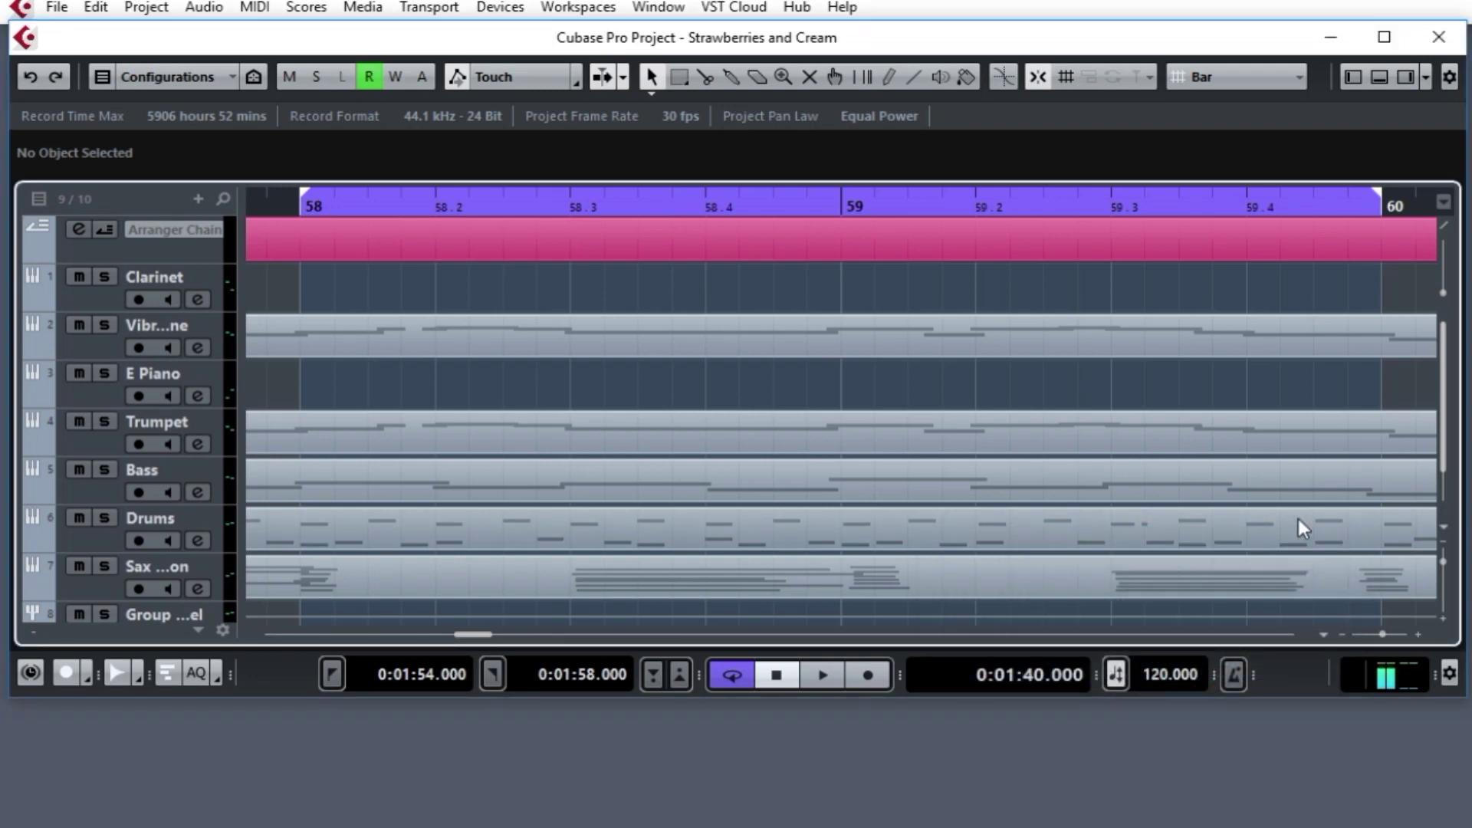
Move the playhead to bar 33 and apply the 'another 2 bars' preset, framing bars 32–34
left_click_drag(1181, 201, 1134, 149)
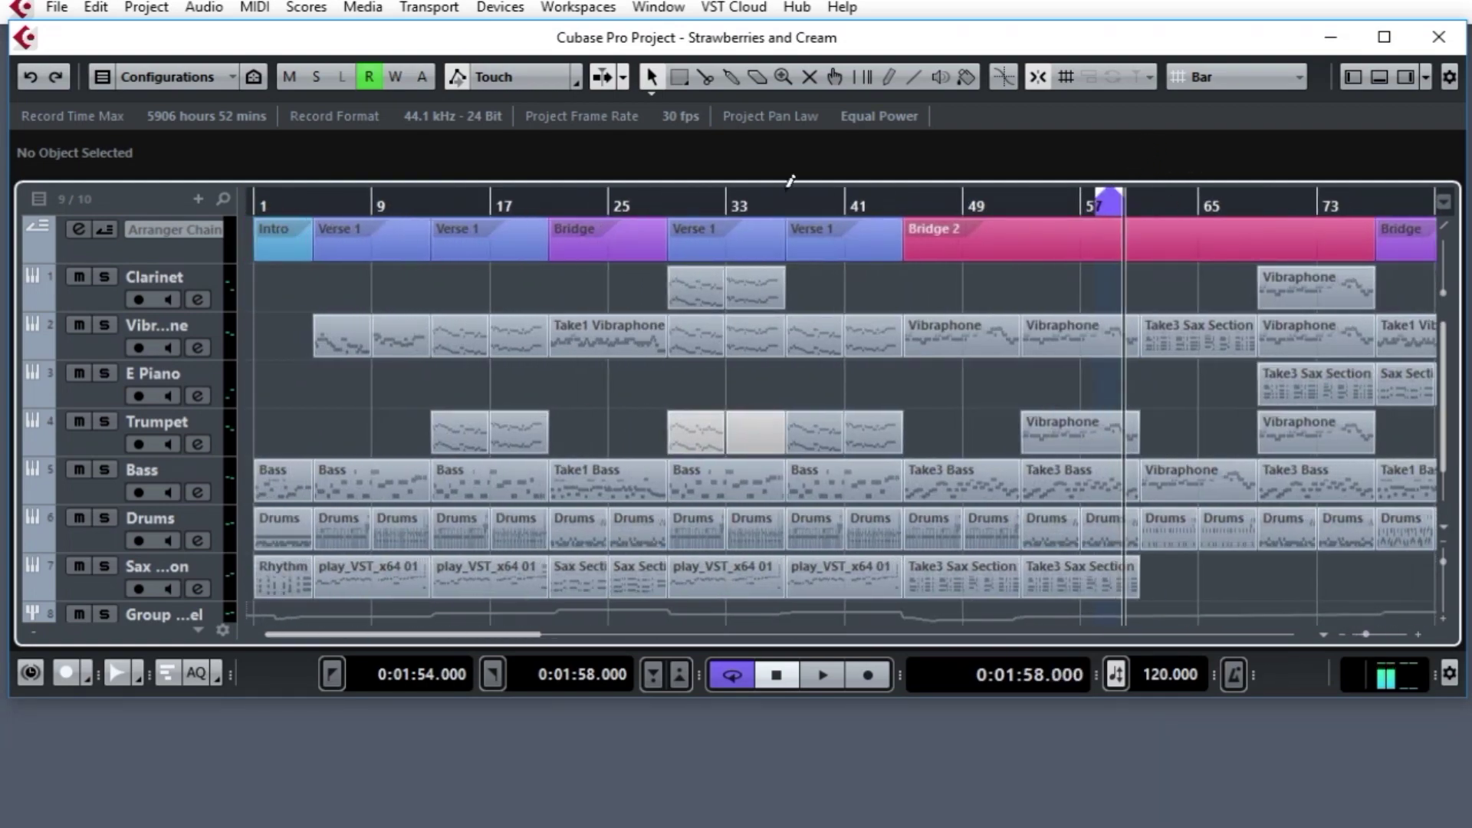
left_click(726, 204)
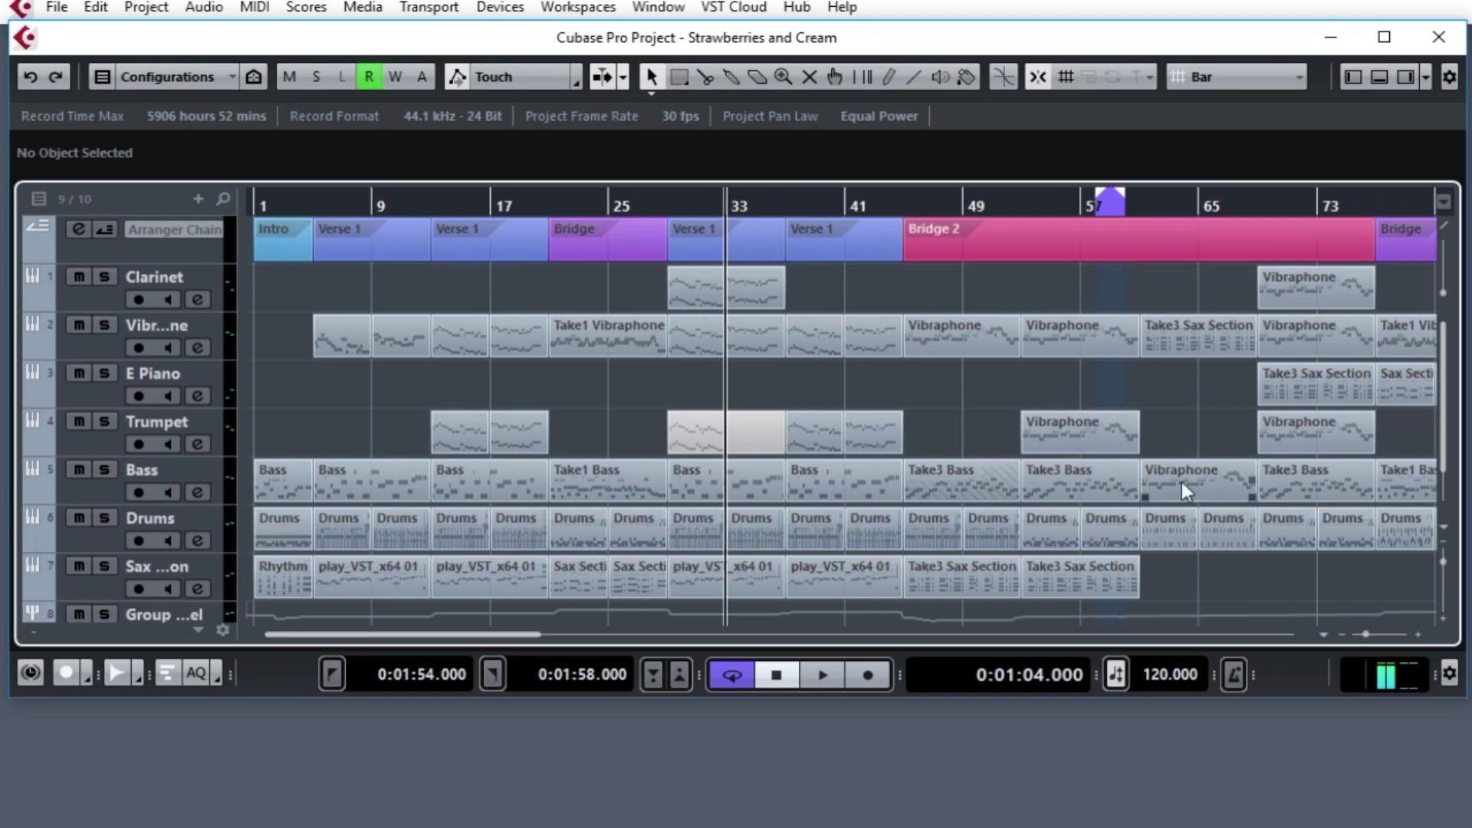
left_click(1322, 636)
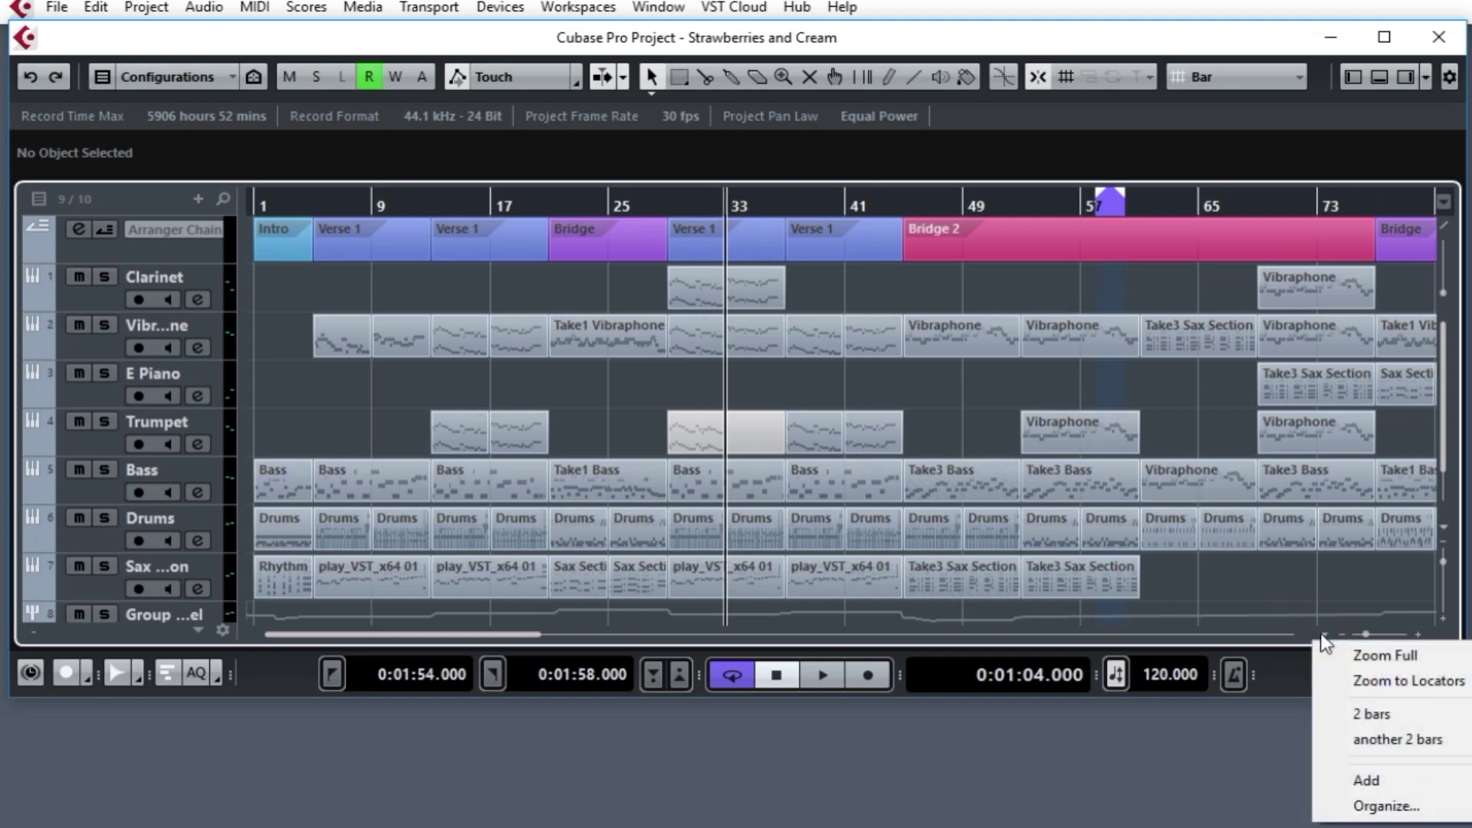
left_click(1374, 742)
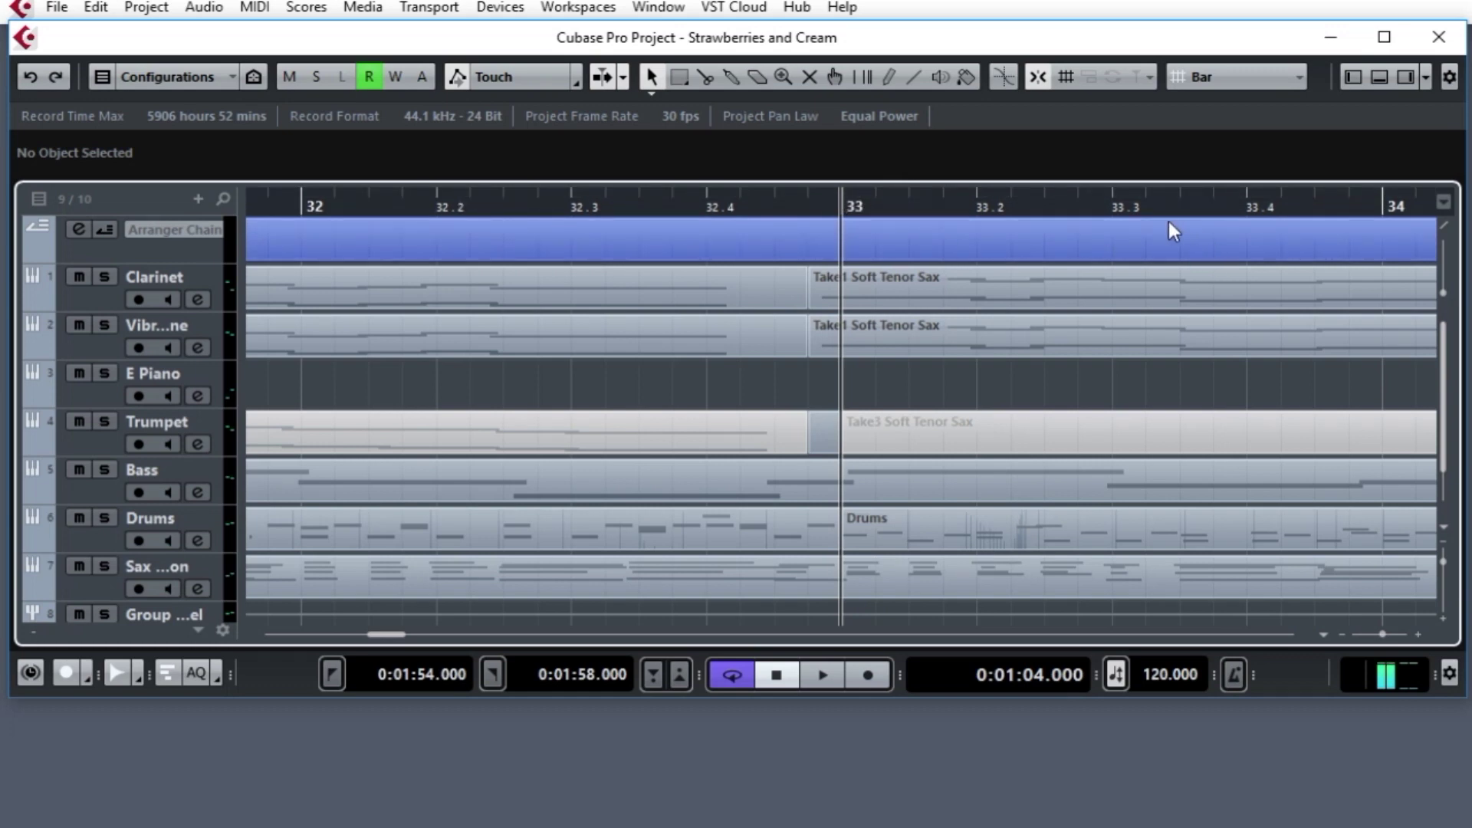
right_click(1067, 208)
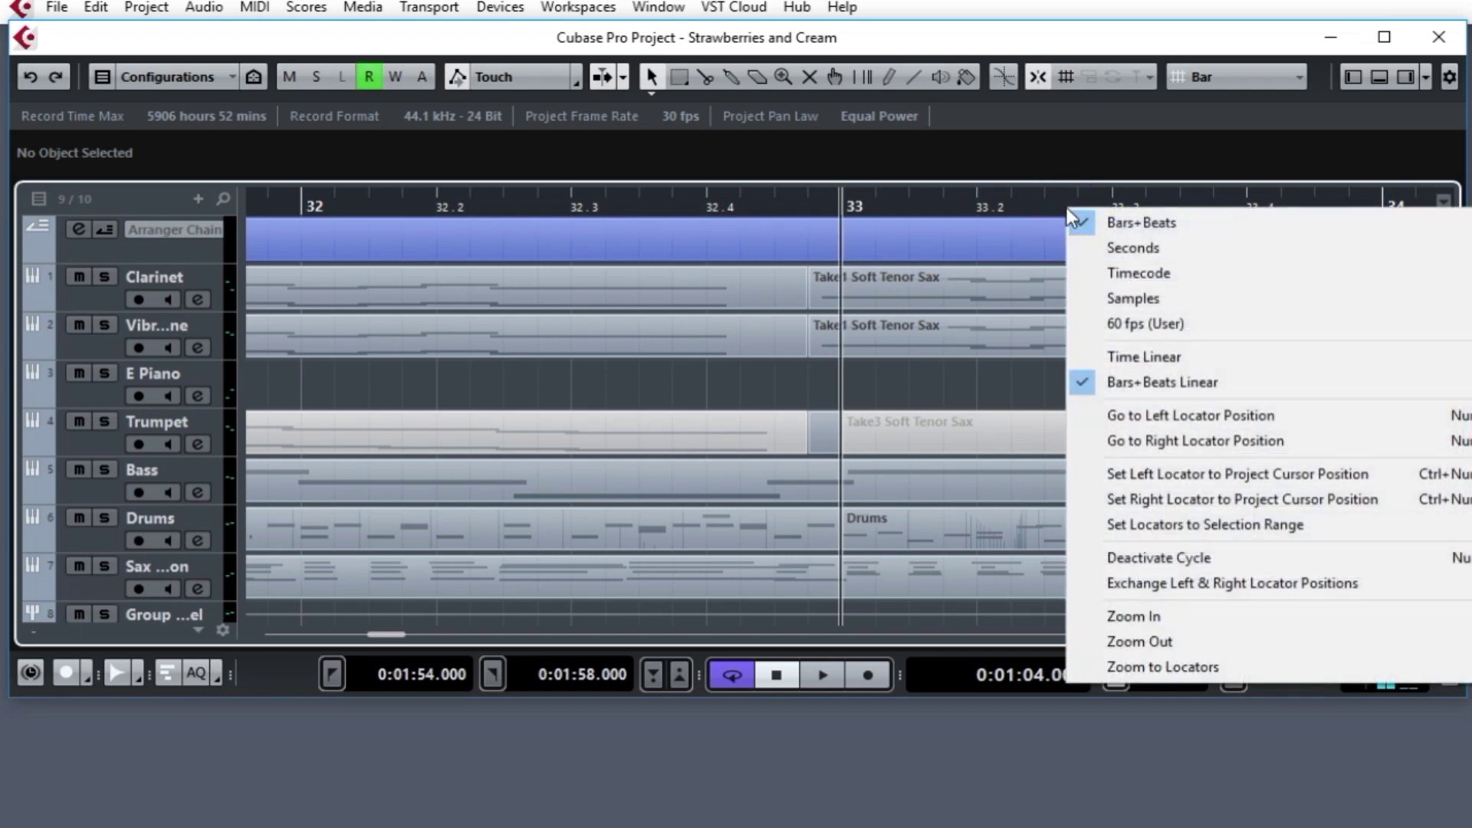
Switch the ruler display to Seconds and zoom out around the one-minute mark
left_click(1135, 248)
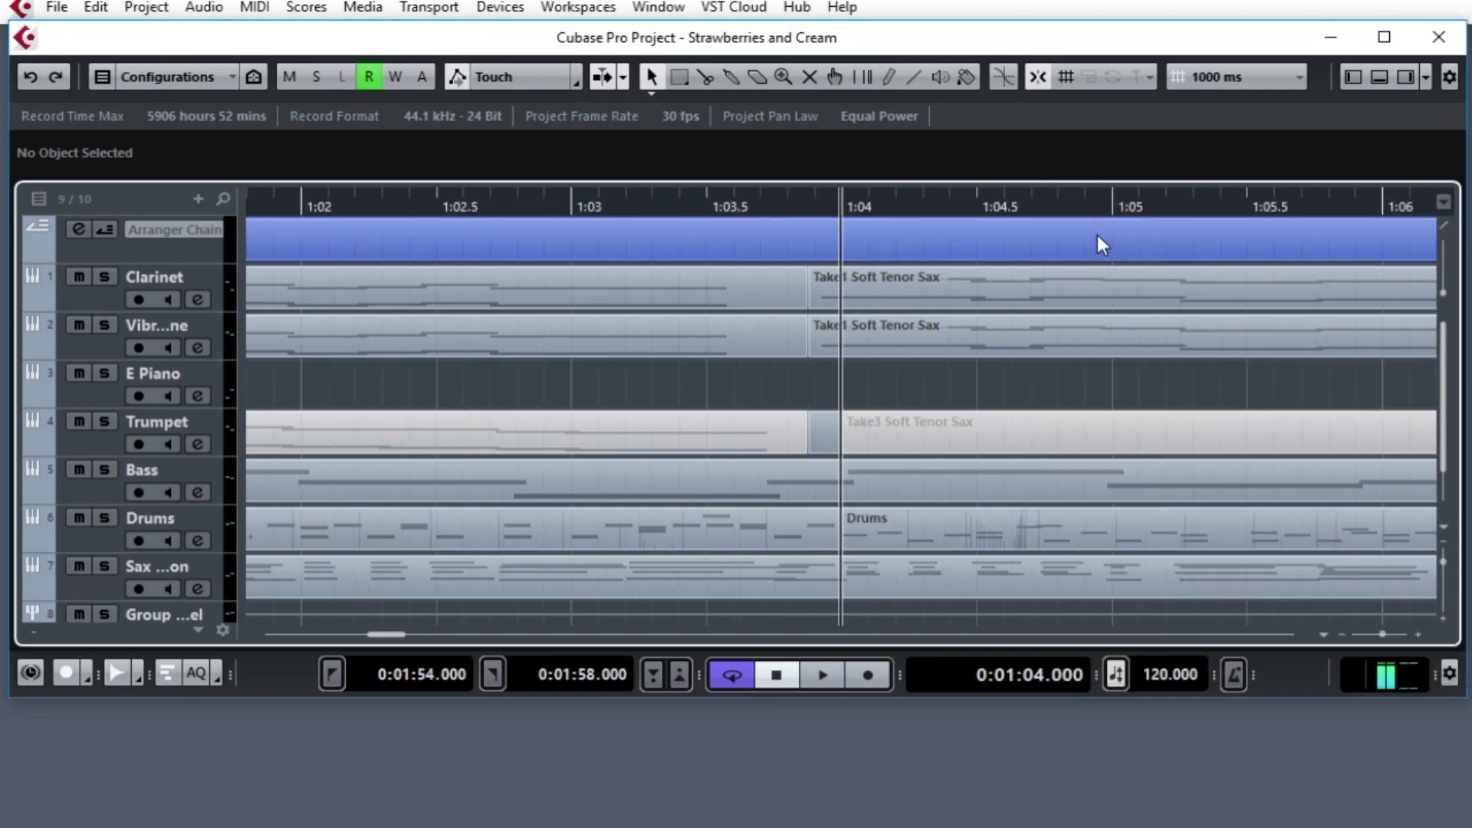
left_click_drag(980, 210, 1025, 177)
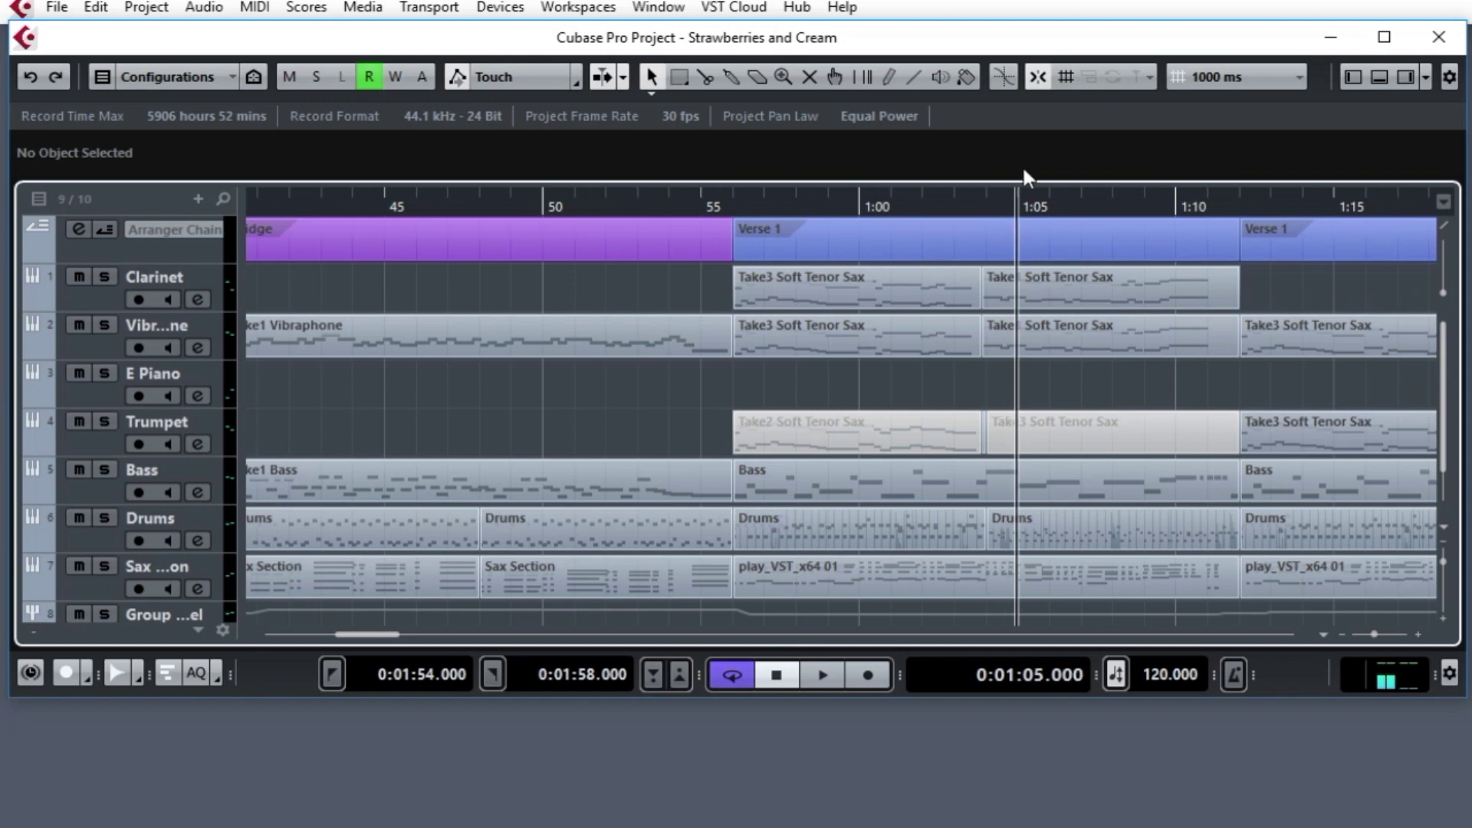
Set the locators to 1:00–1:10 and apply Zoom to Locators
left_click(862, 188, "ctrl")
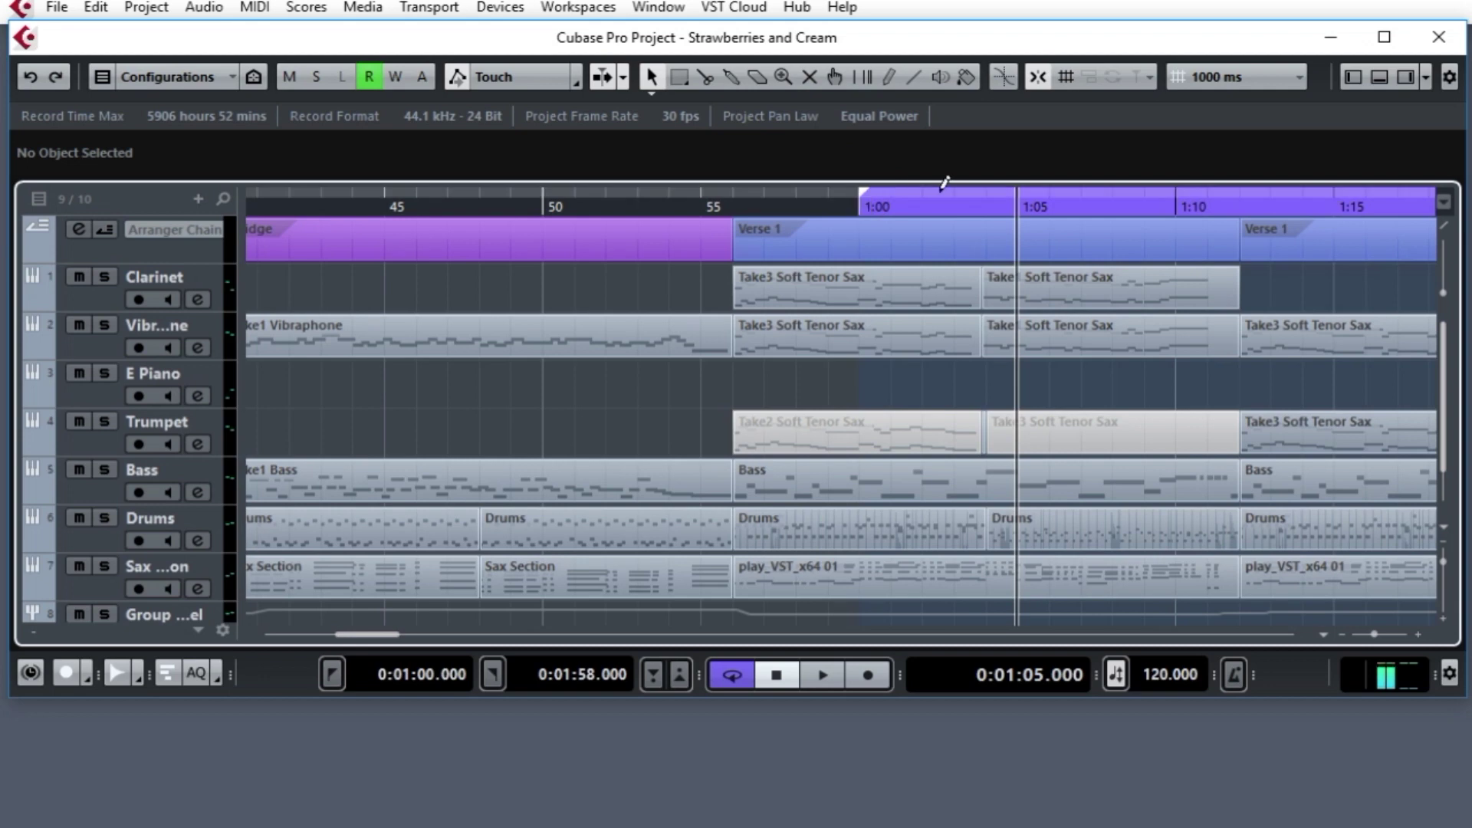
left_click(1178, 184, "alt")
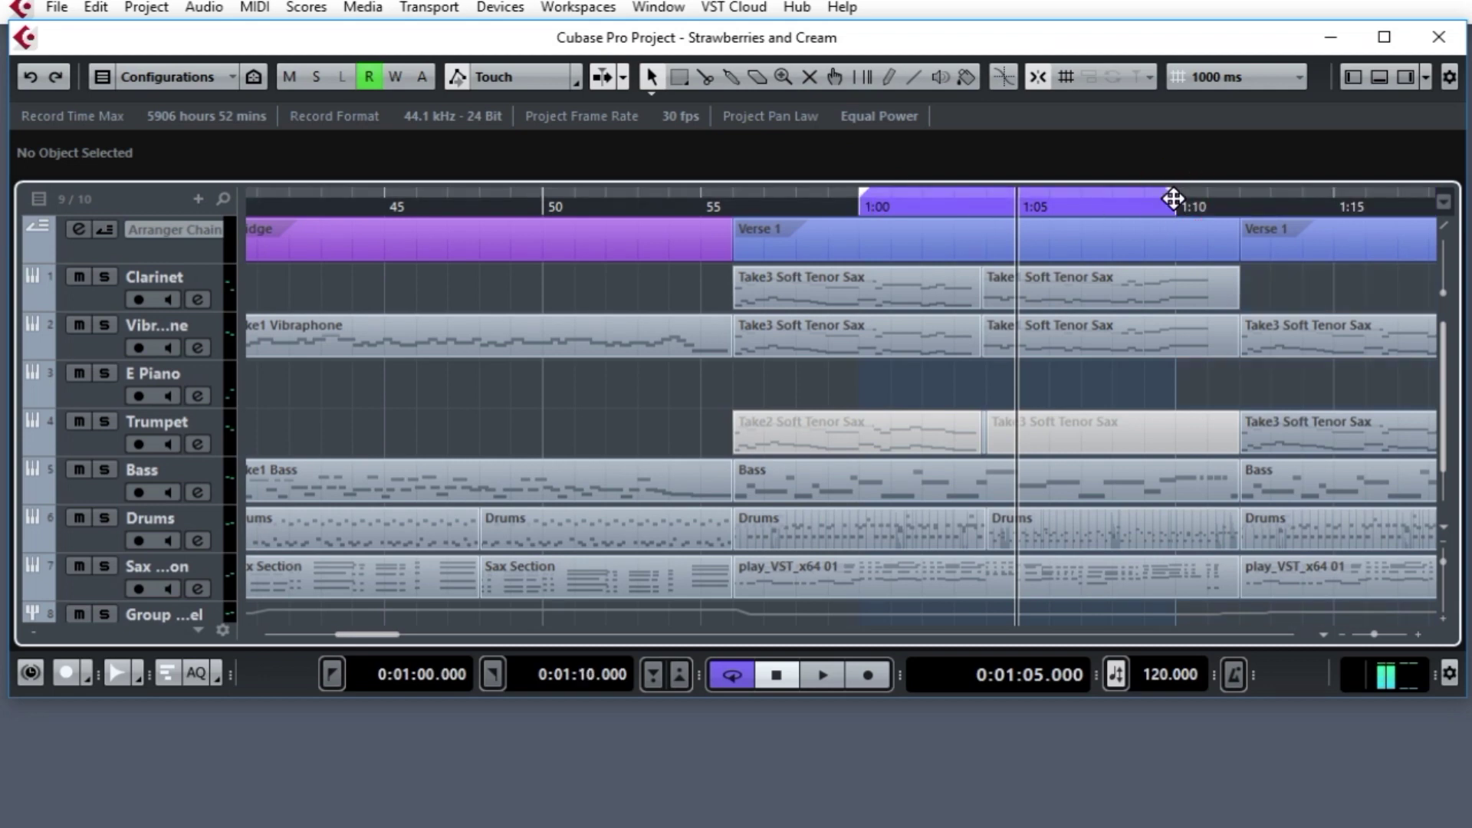
left_click(1322, 634)
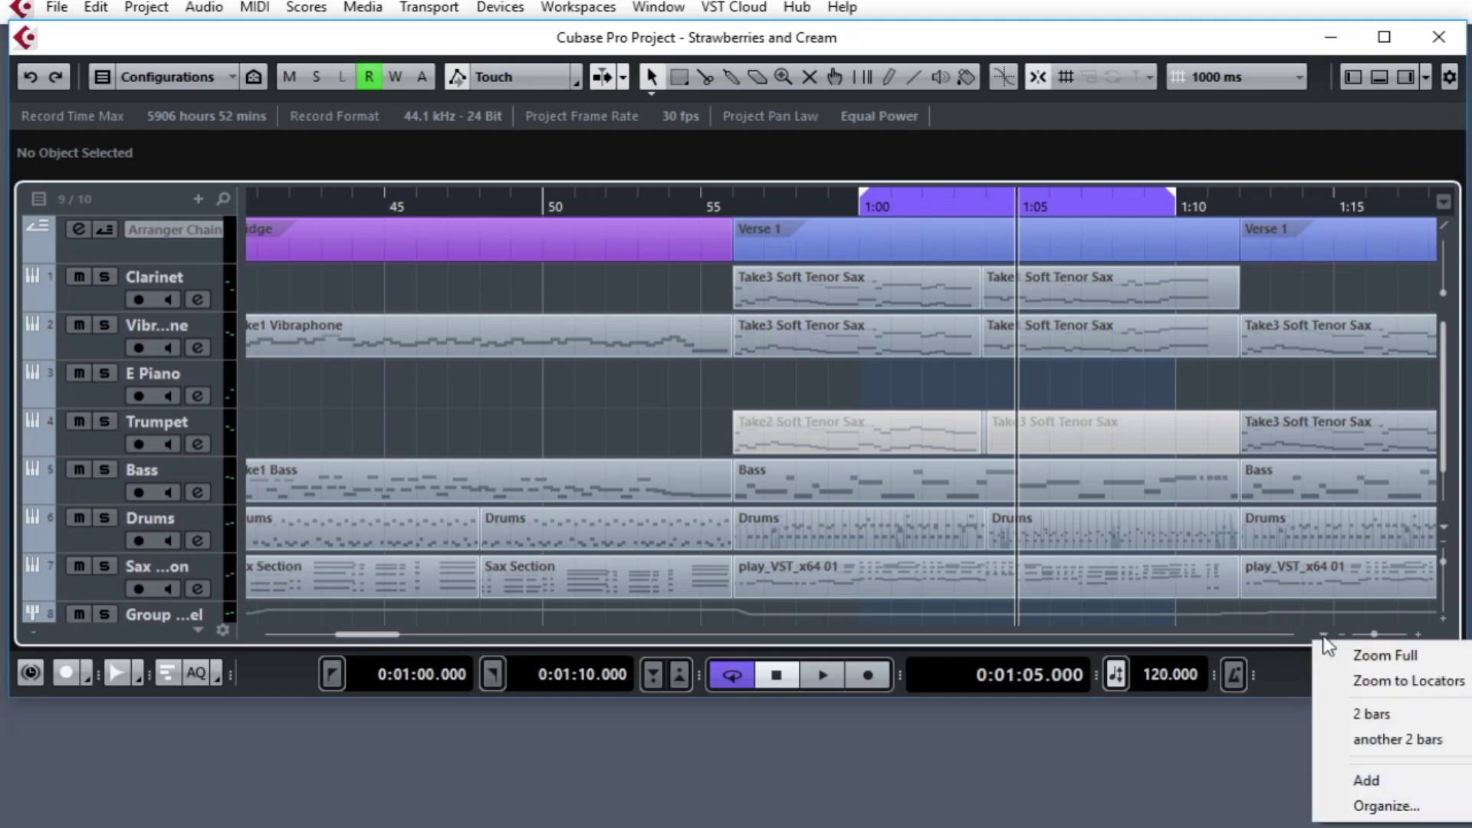
left_click(1374, 682)
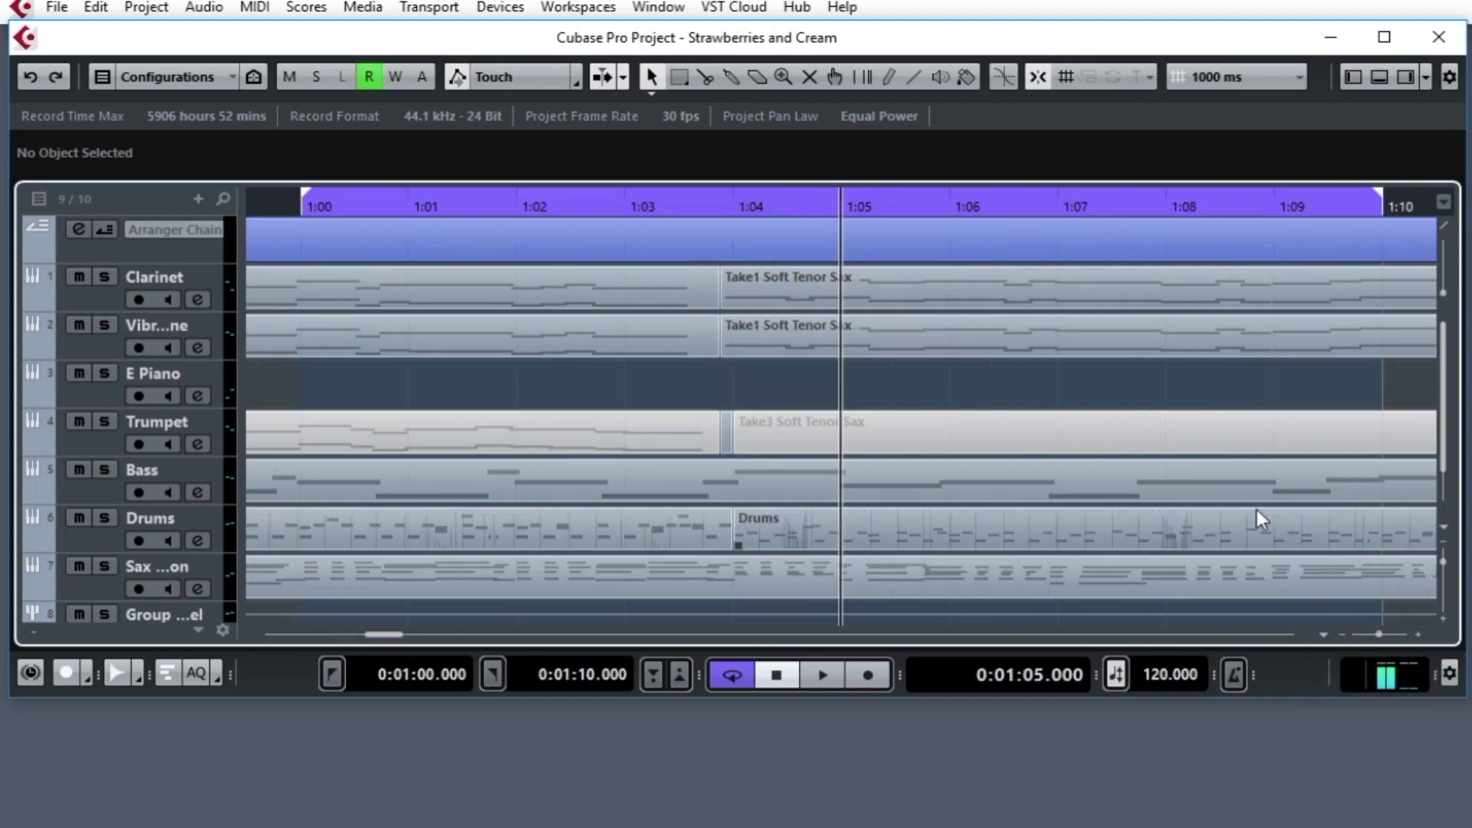
Save this view as a new zoom preset named '10 seconds'
left_click(1324, 635)
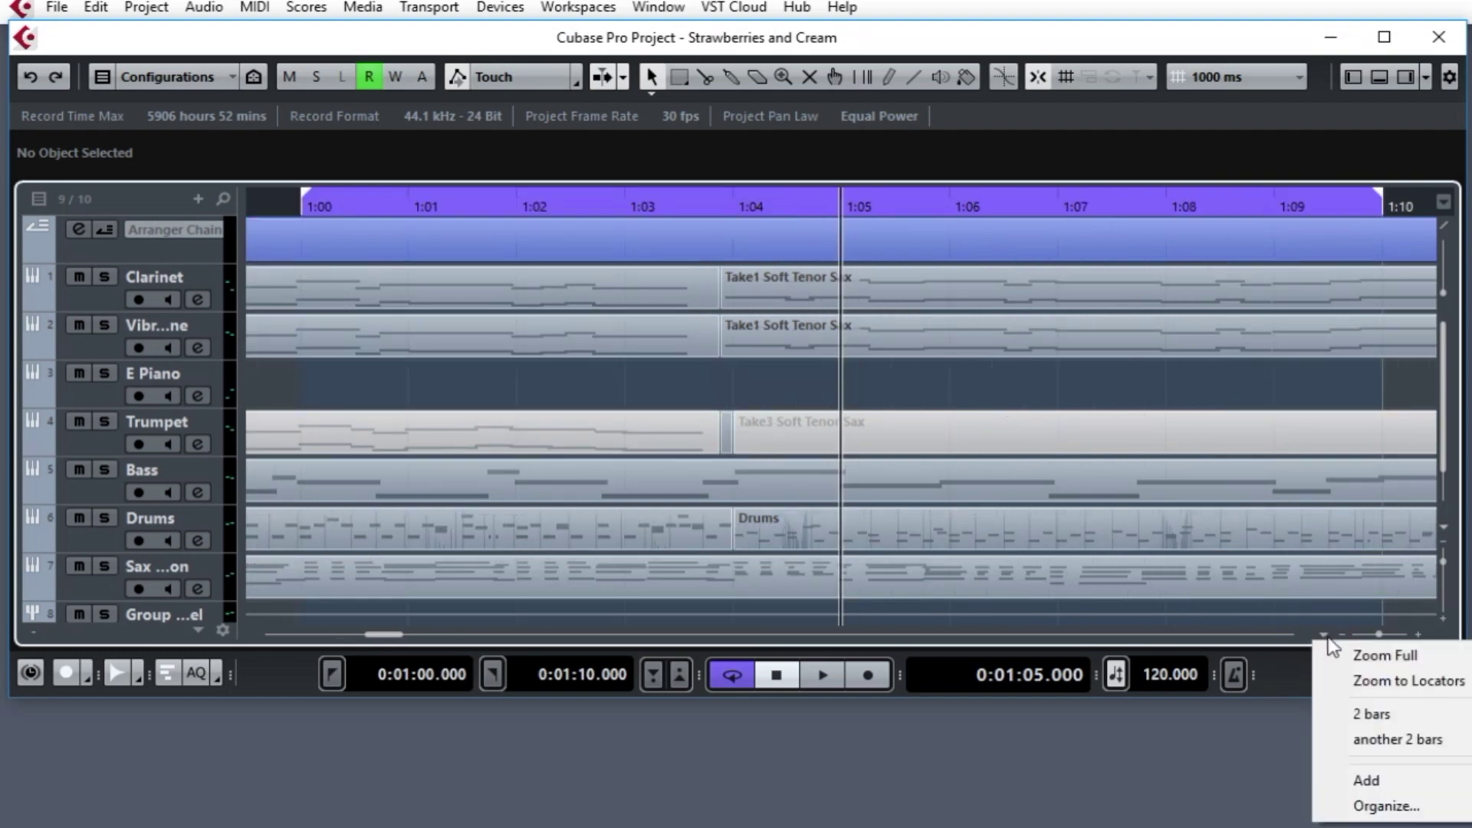
left_click(1365, 782)
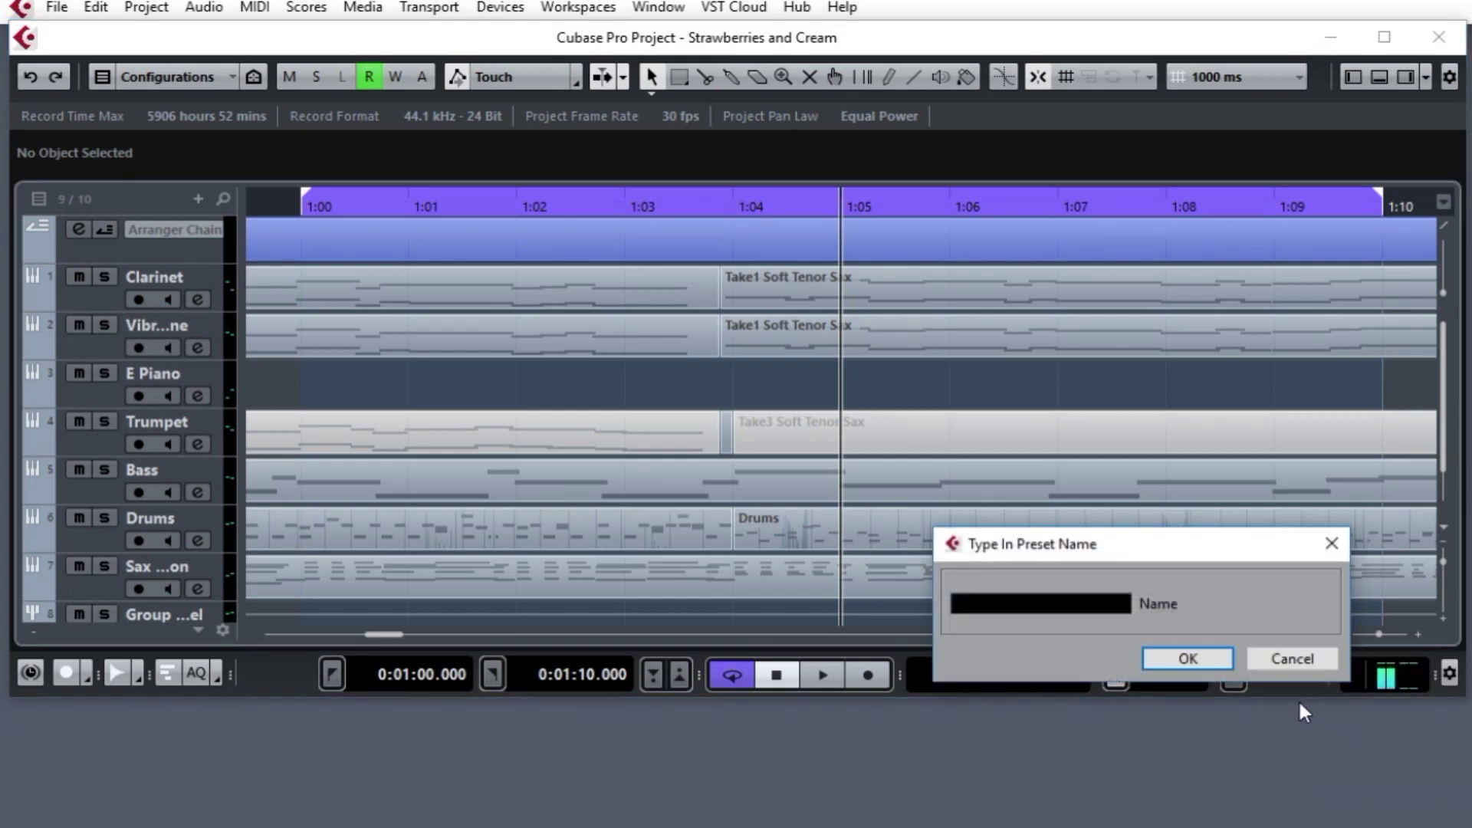
type("10 seconds")
key("Return")
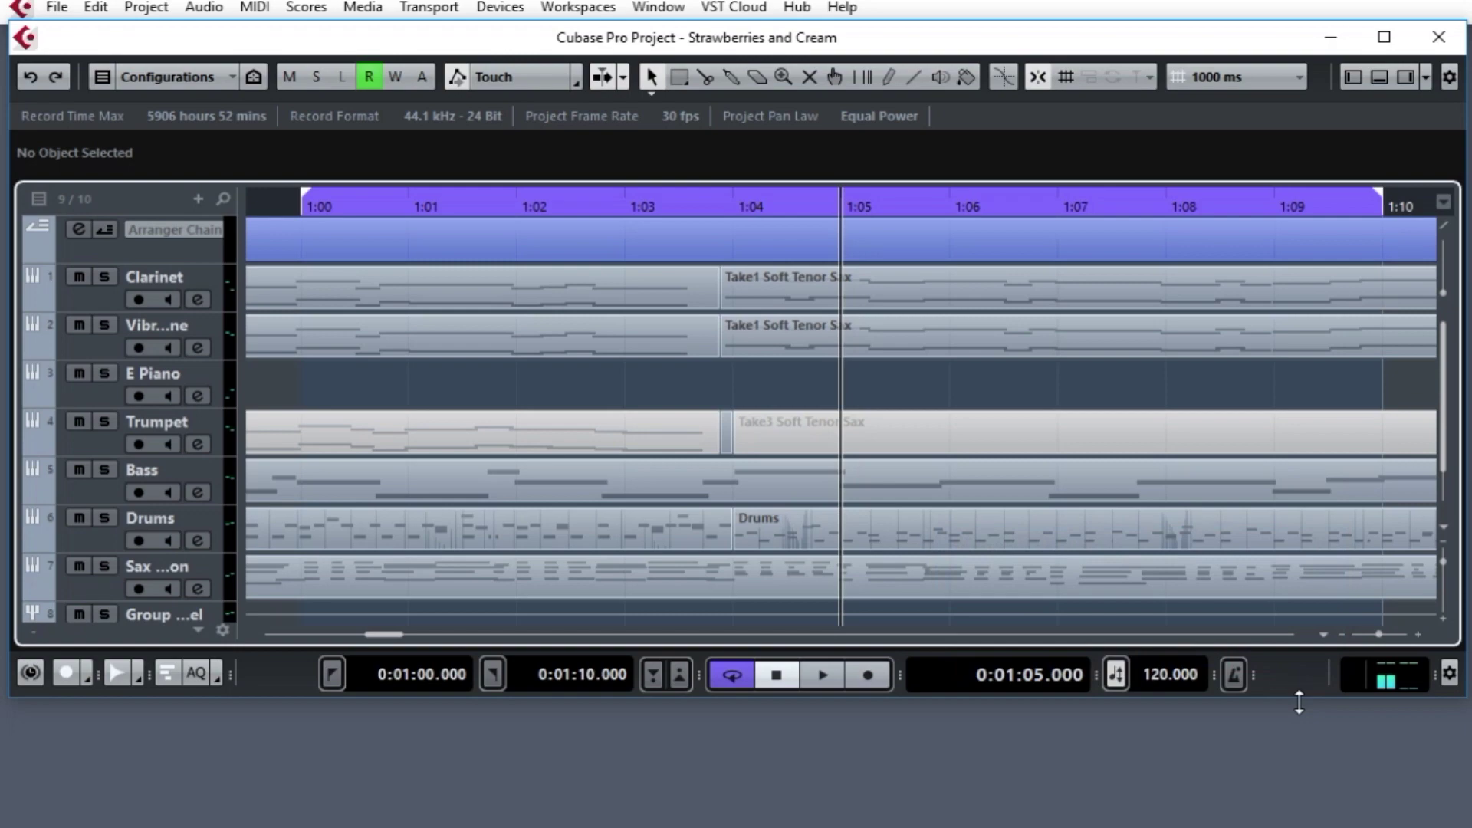
Zoom out, move the playhead to 2:00 and apply the '10 seconds' zoom preset
left_click(1207, 208)
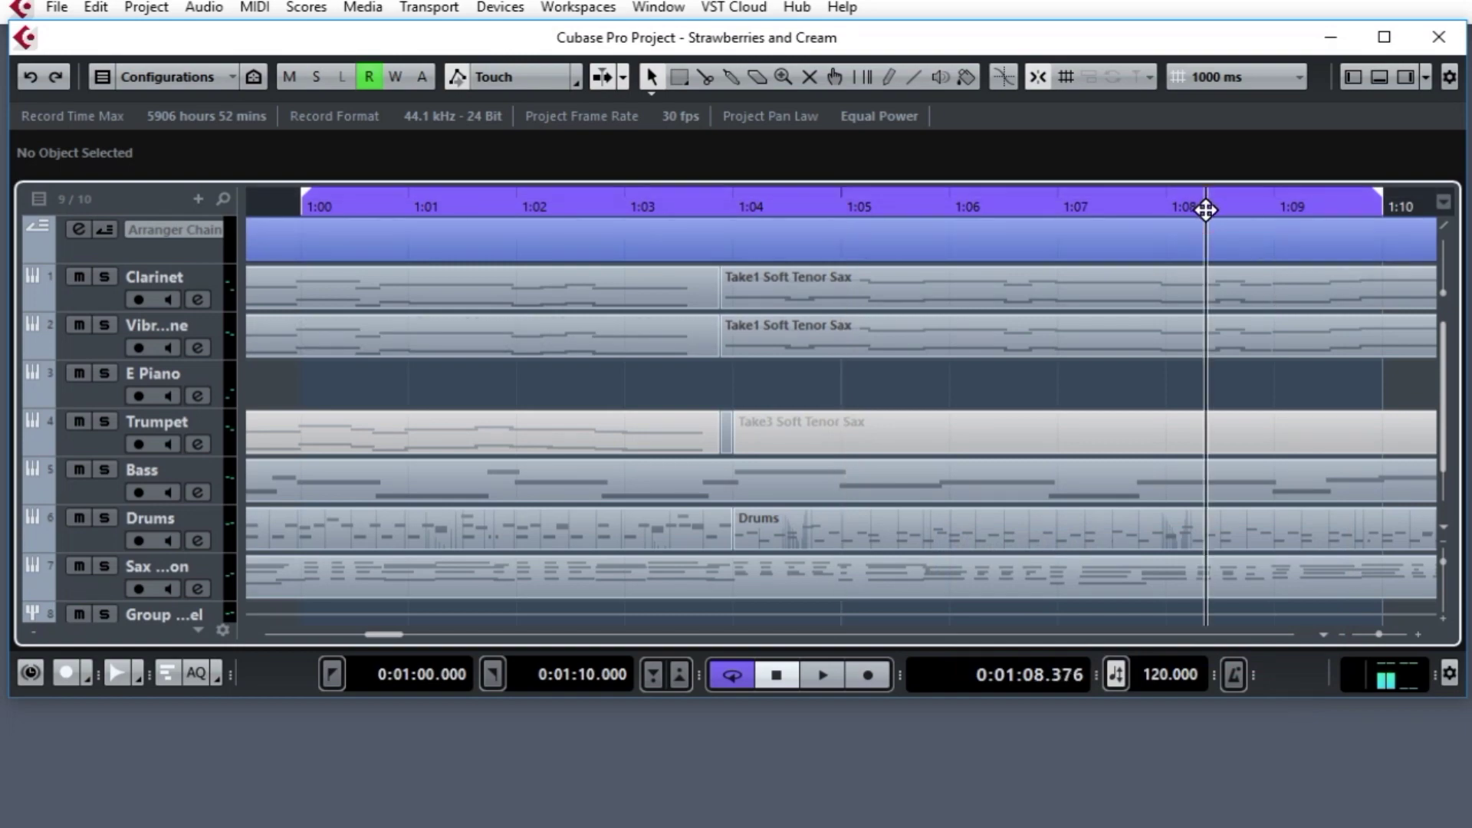
left_click_drag(1206, 208, 1107, 207)
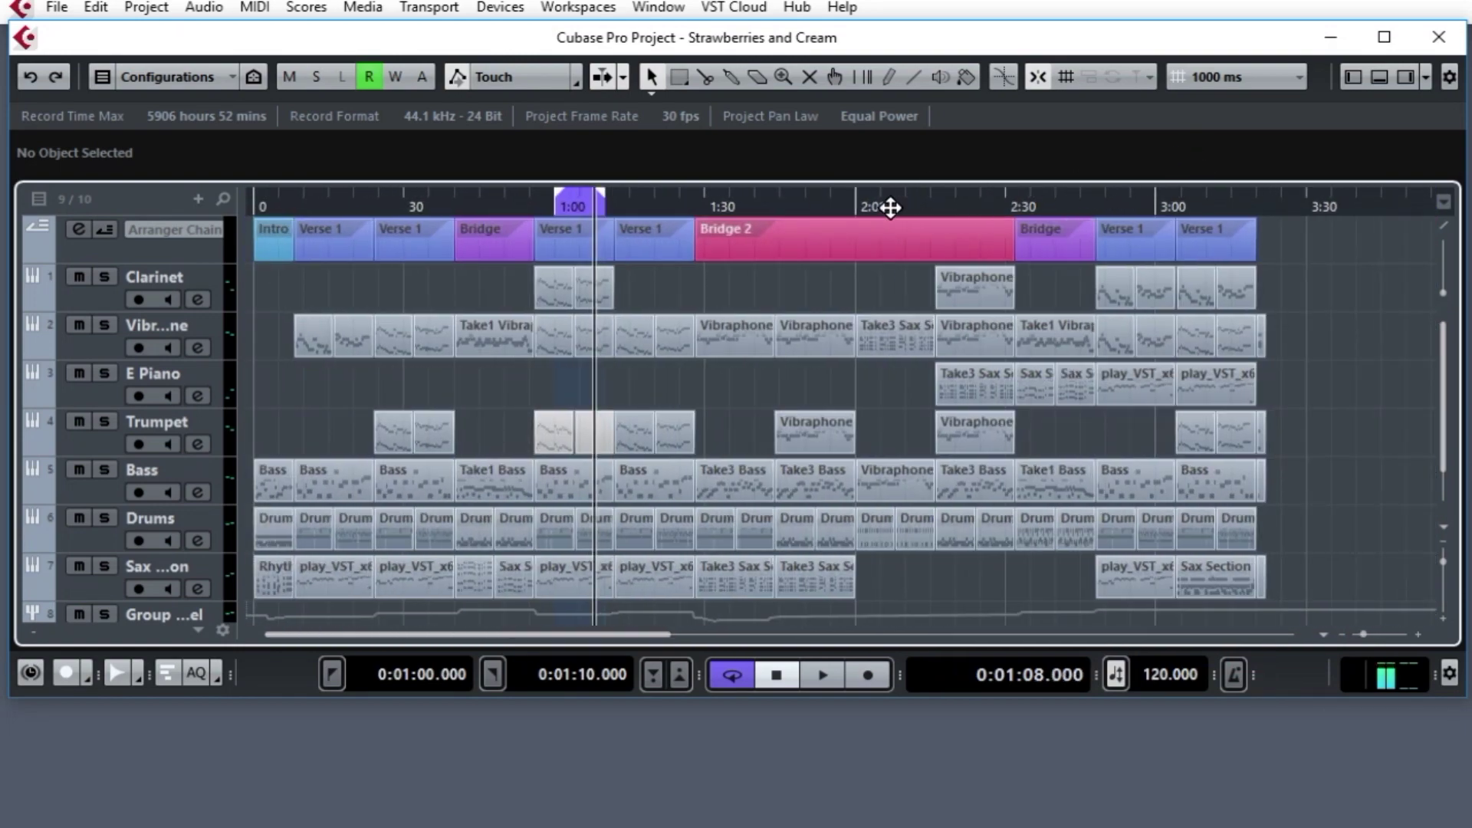
left_click(855, 207)
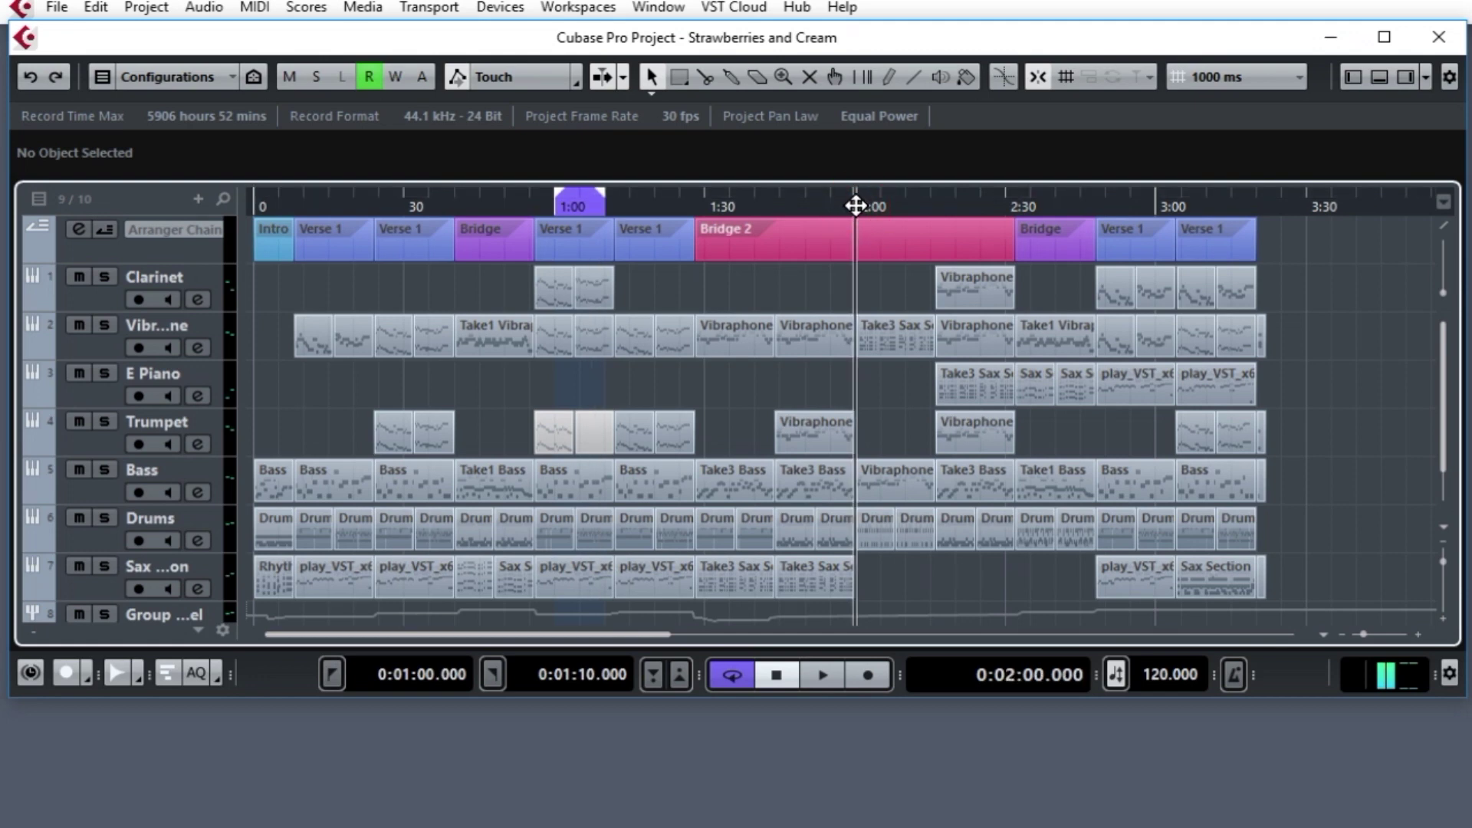
left_click(1324, 635)
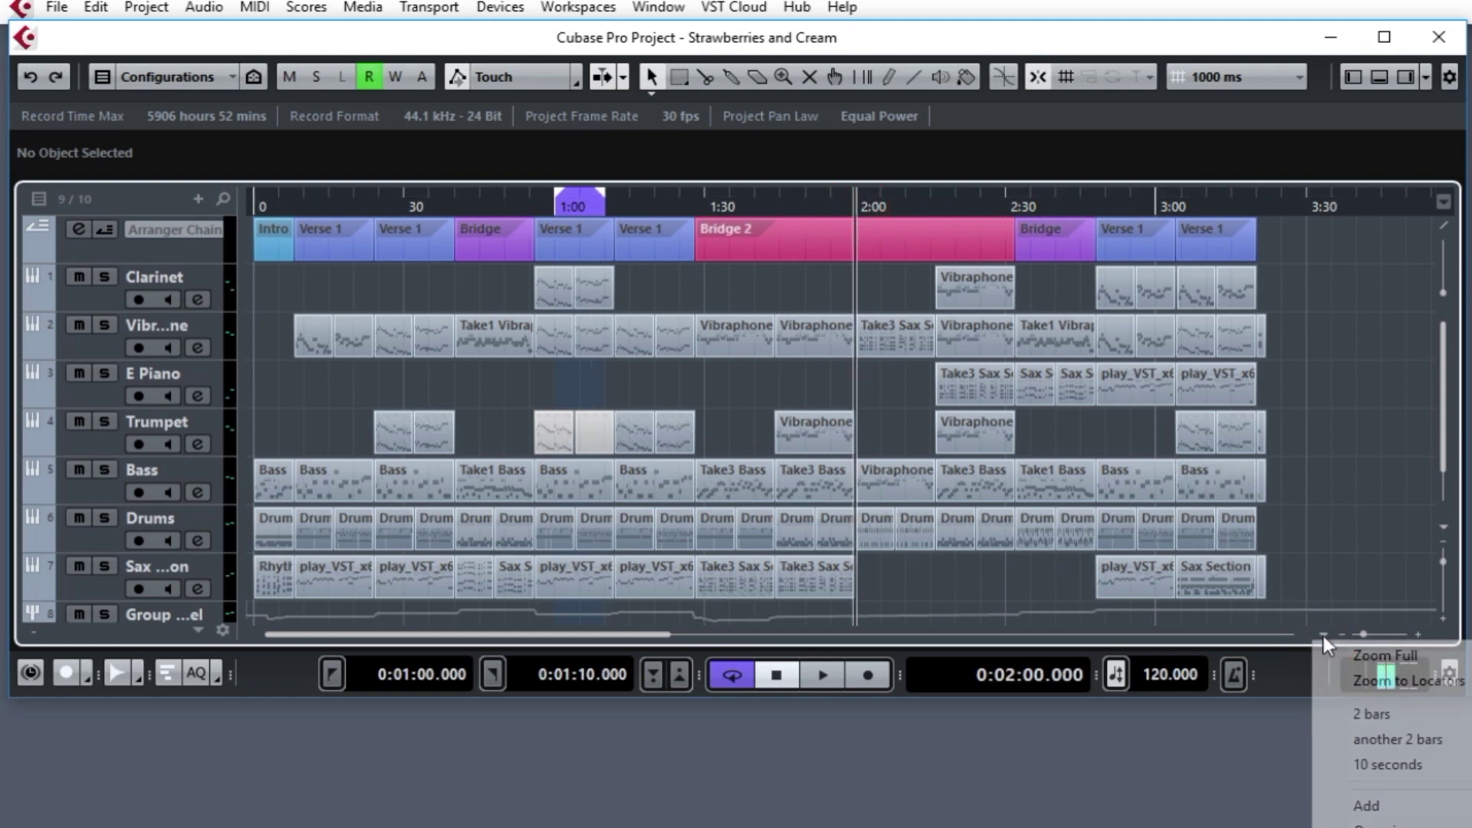
left_click(1385, 765)
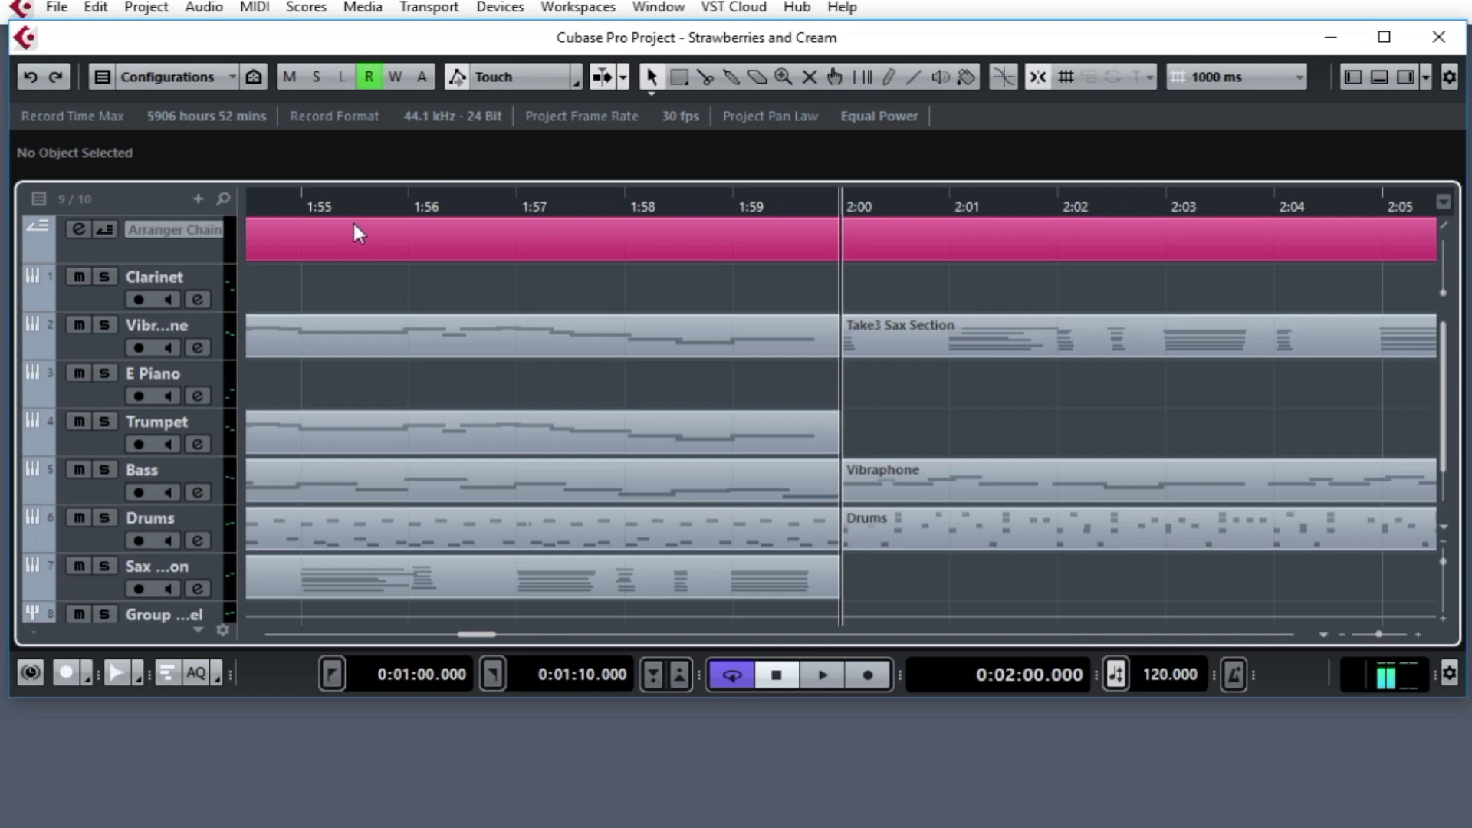
left_click(1324, 636)
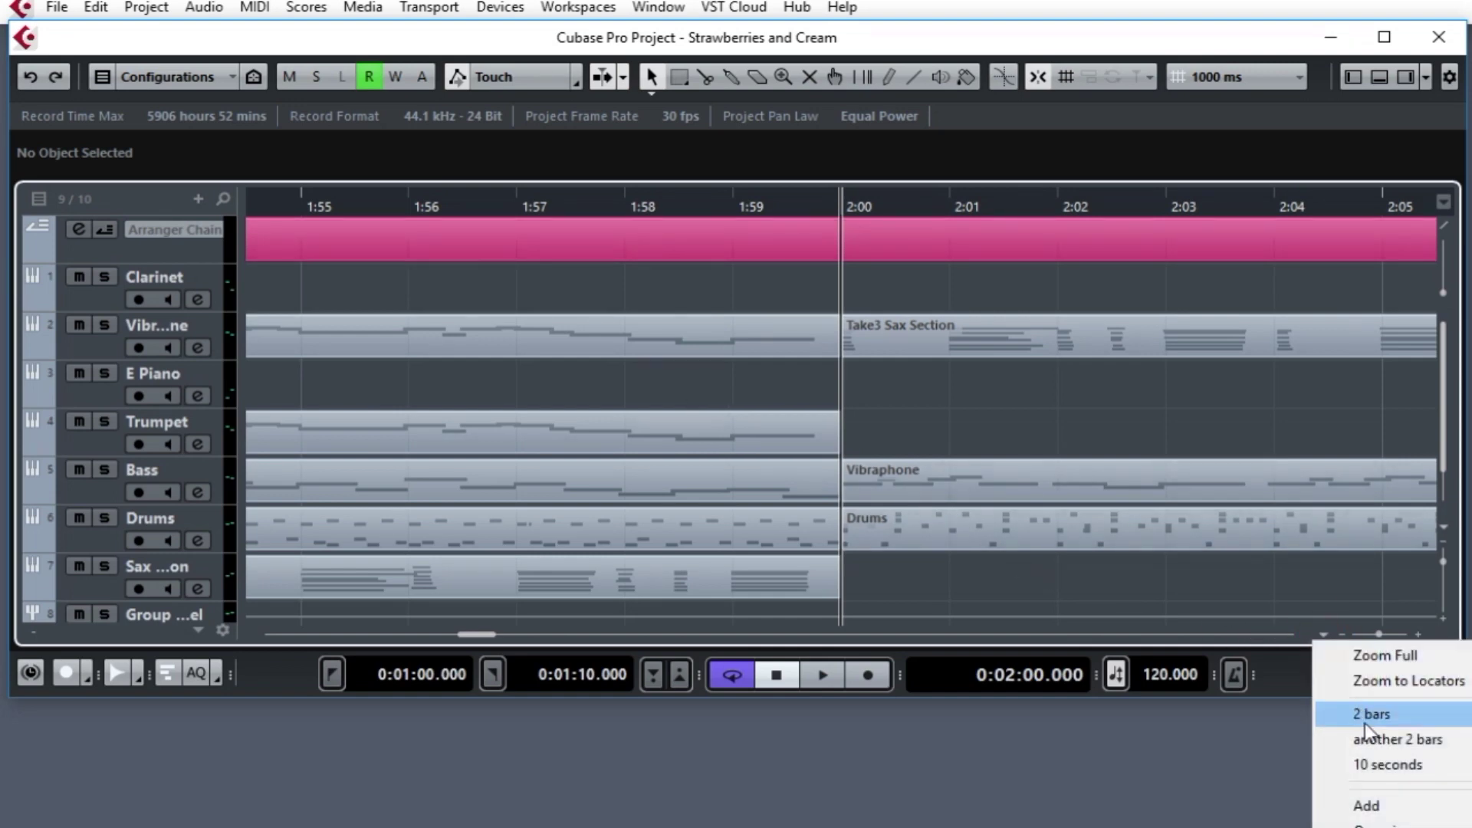
Remove the 'another 2 bars' preset in Organize Zoom Presets and confirm with OK
left_click(1381, 825)
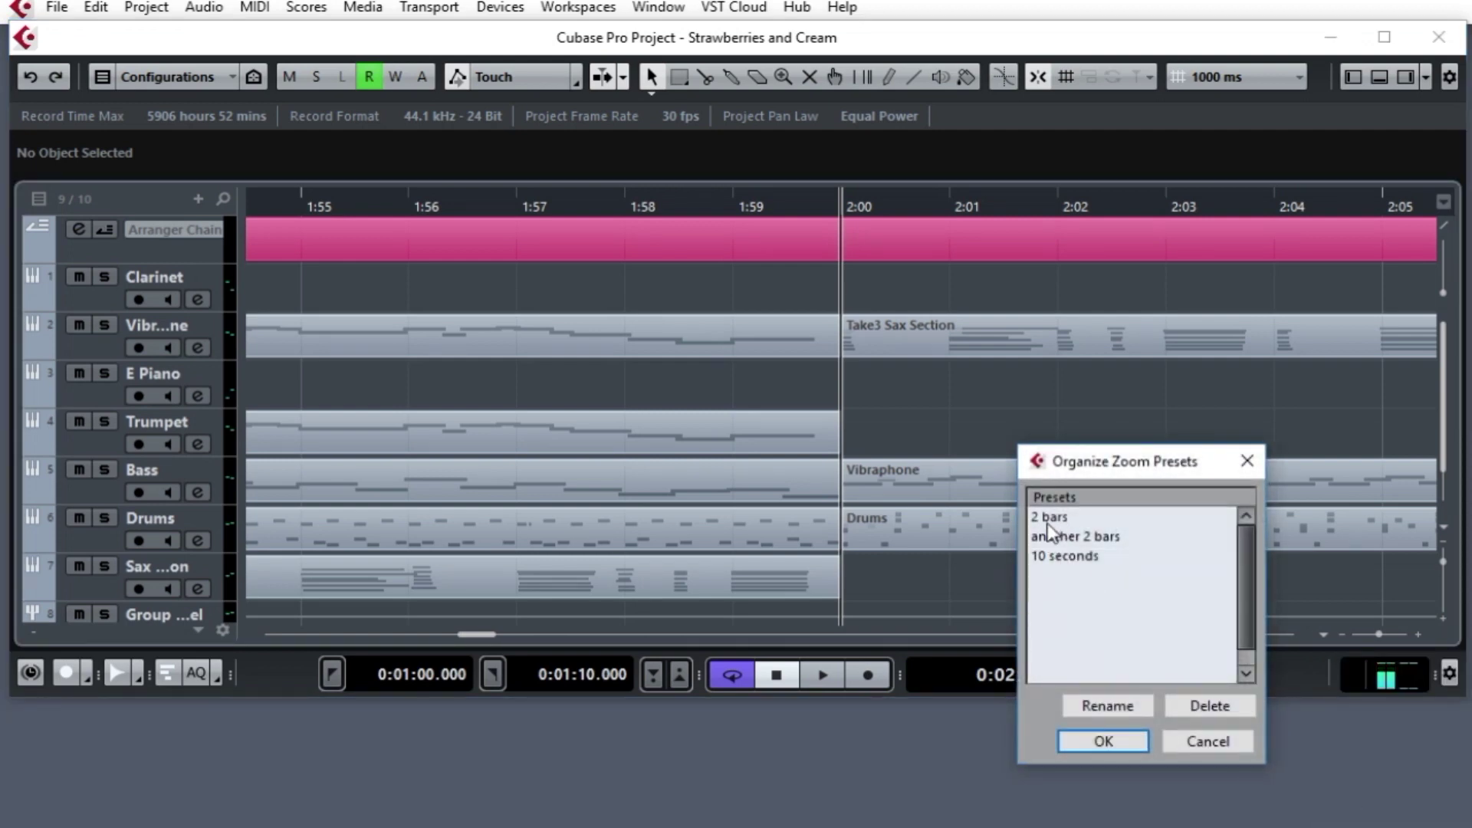
left_click(1067, 542)
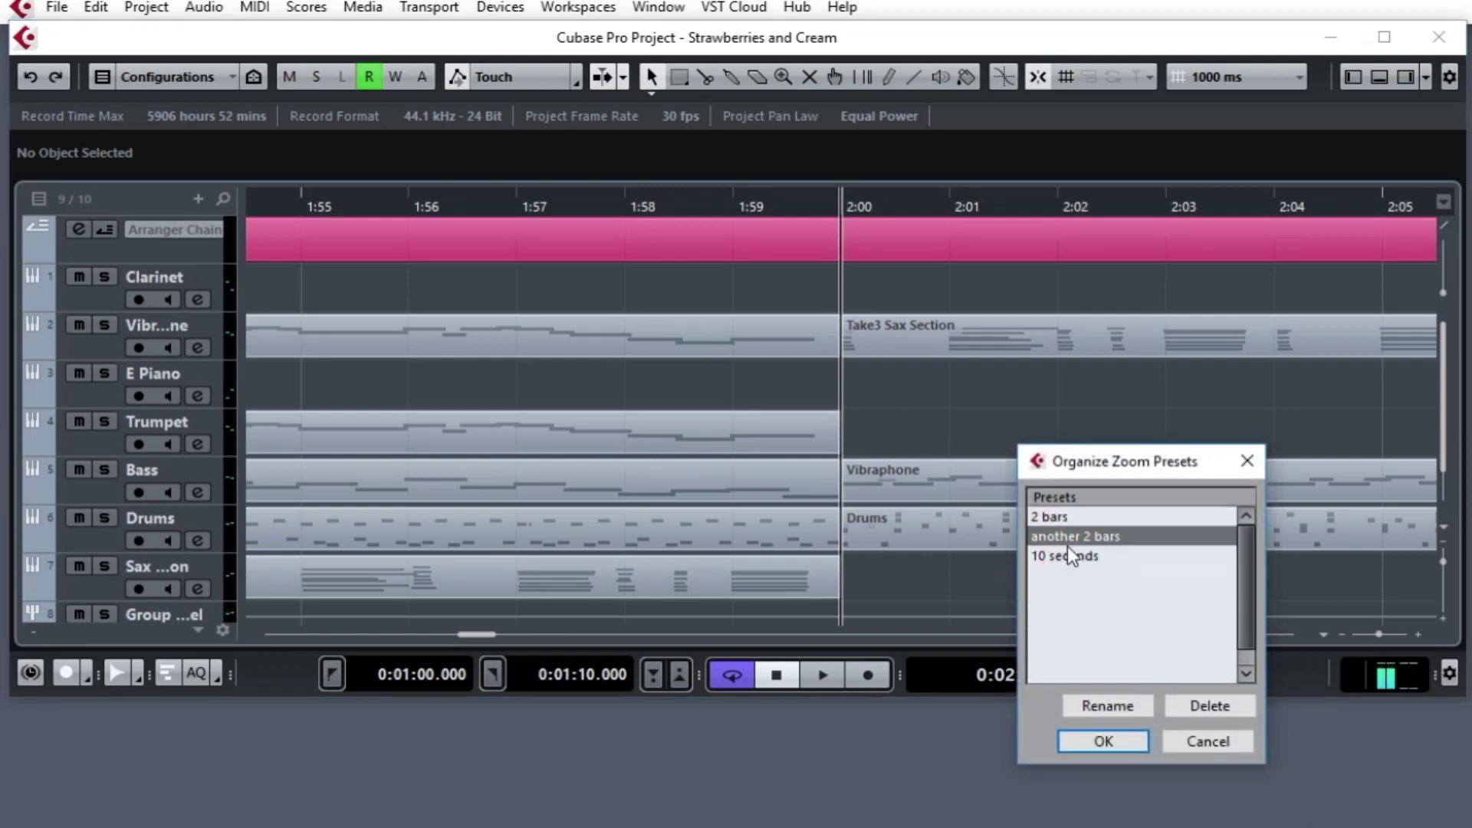
left_click(1215, 706)
left_click(1120, 741)
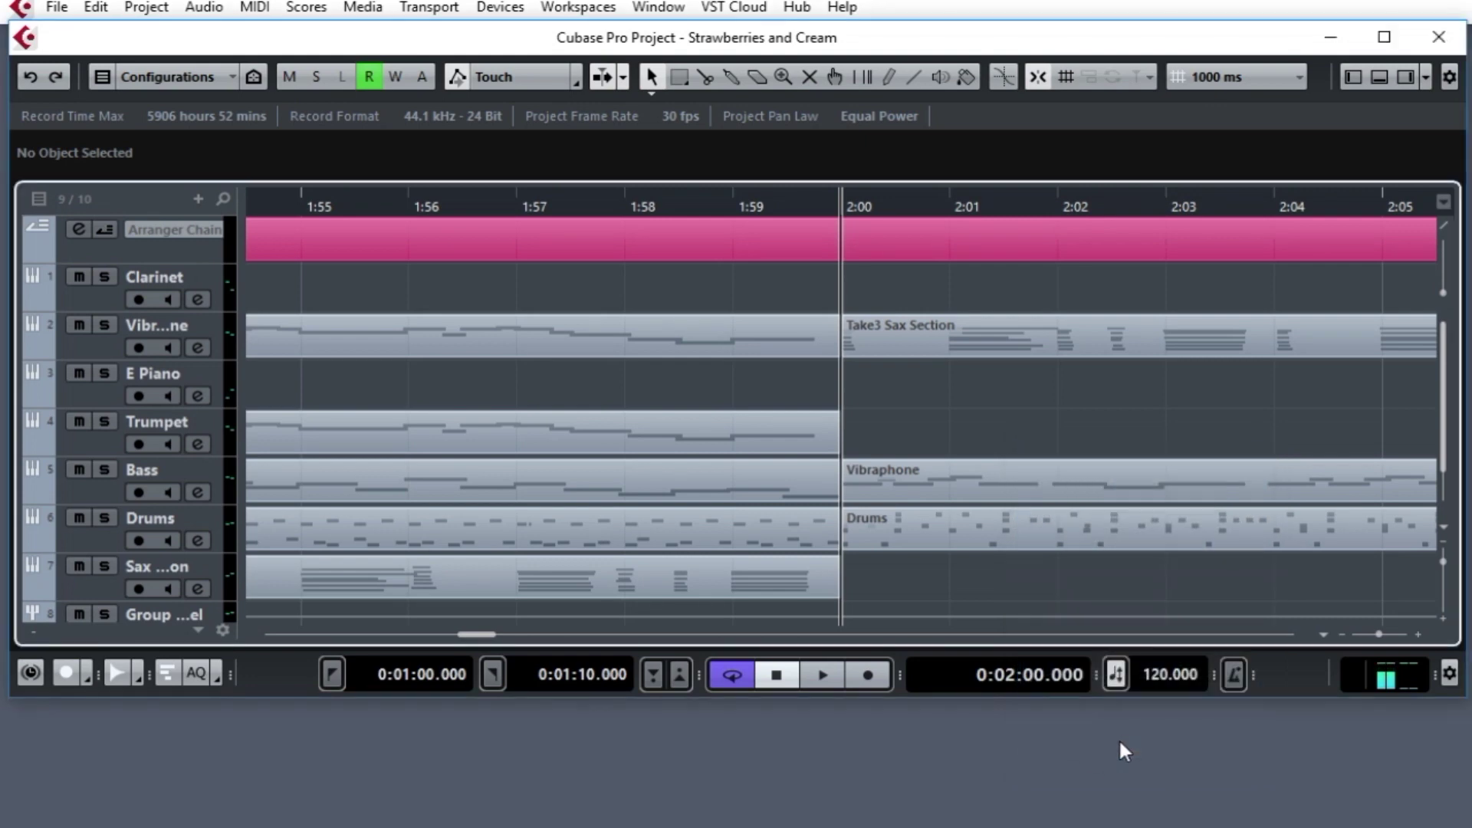